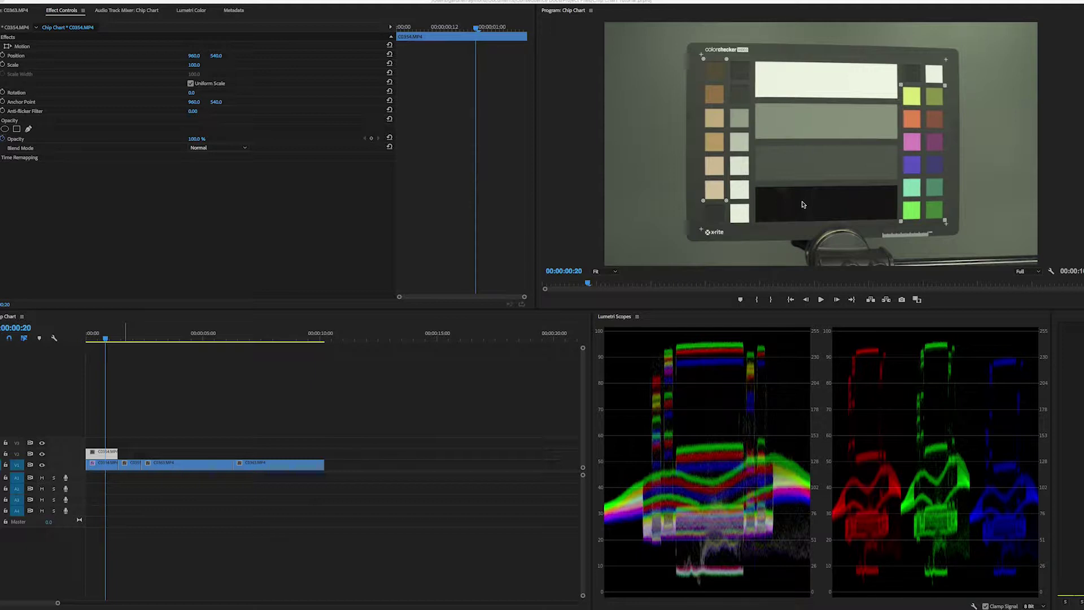
Step: Bring up the macOS app switcher over Premiere to switch to Safari
{"action": "key", "text": "super+Tab"}
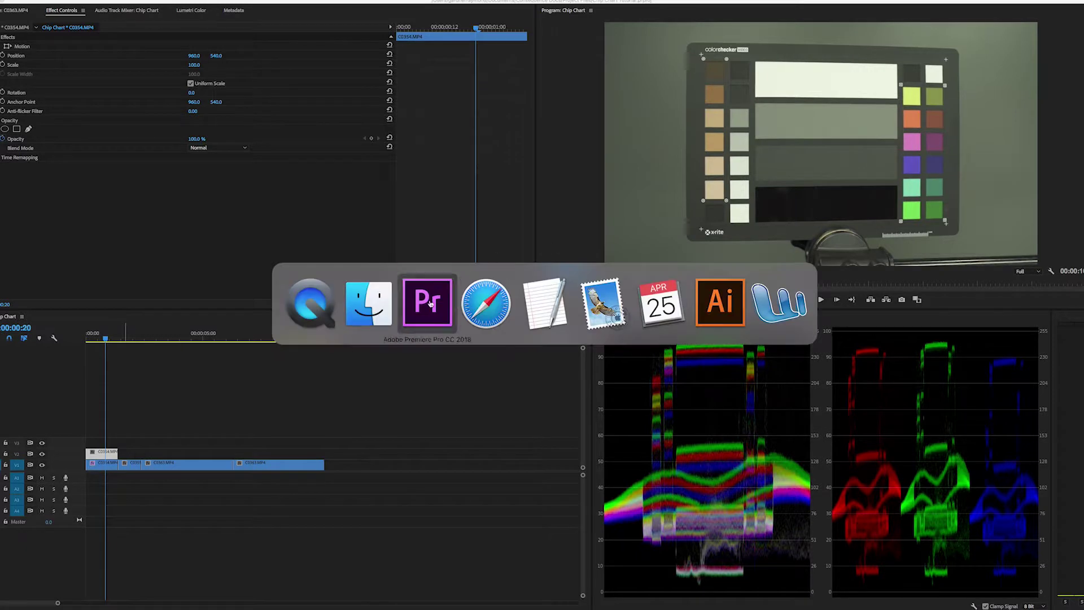
Step: In Safari, view the white balance card photo and the two-card photo, then return to Premiere
{"action": "left_click", "coordinate": [489, 305]}
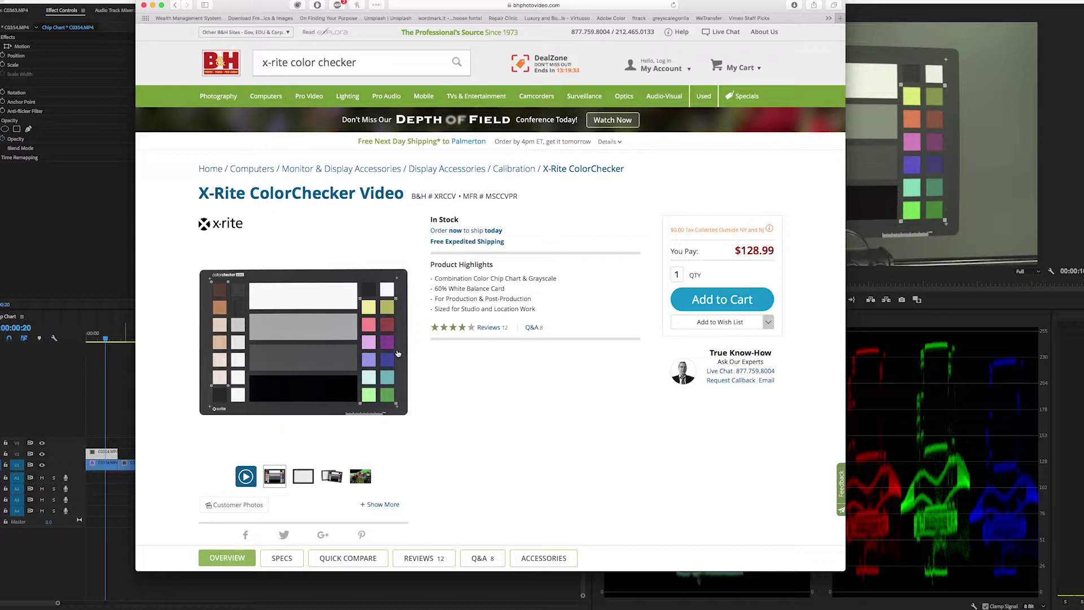
{"action": "left_click", "coordinate": [305, 478]}
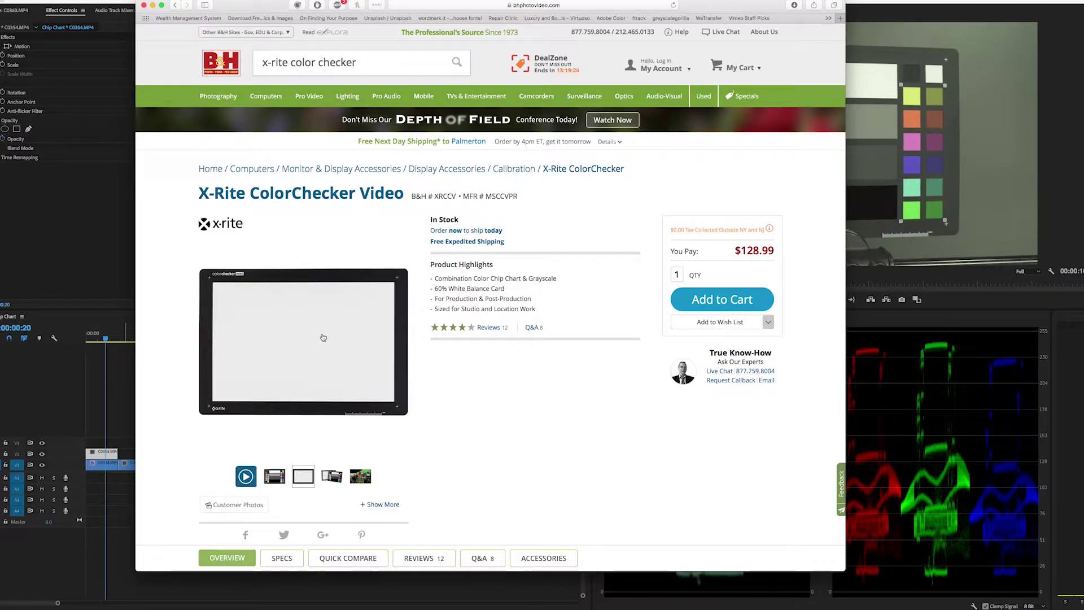
{"action": "left_click", "coordinate": [332, 476]}
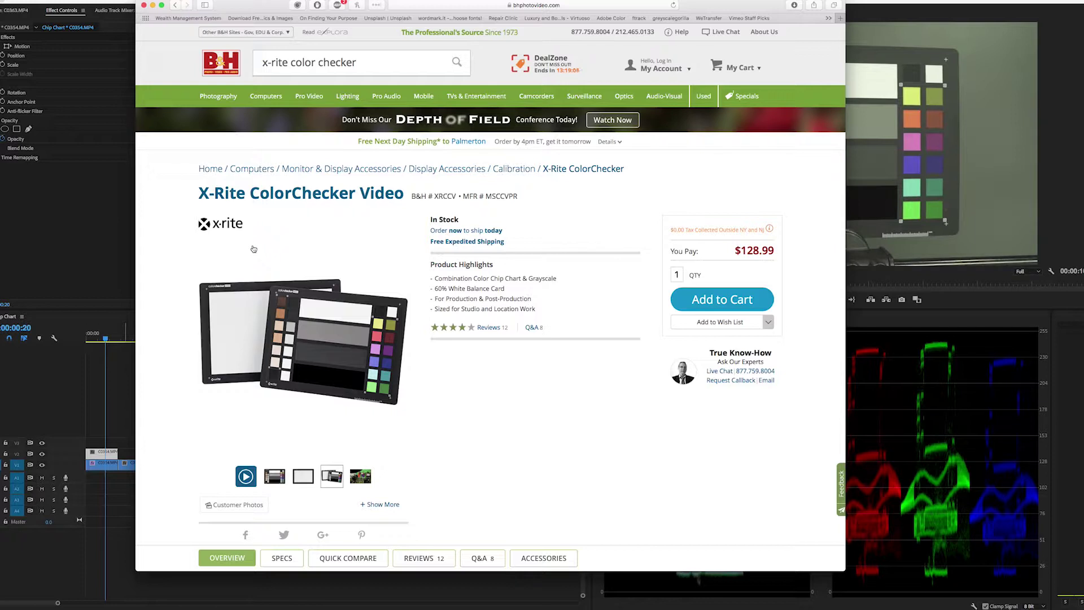
{"action": "key", "text": "super+Tab"}
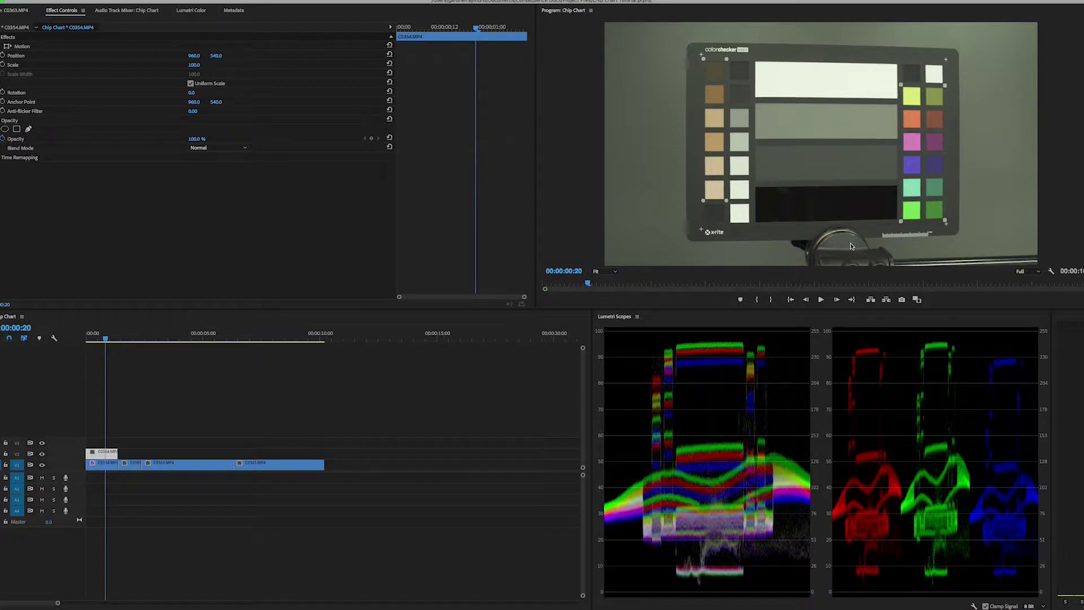
Step: Park the playhead at 00:00:00:14 on the ColorChecker frame; open and dismiss the Window menu
{"action": "left_click", "coordinate": [127, 338]}
{"action": "left_click", "coordinate": [100, 338]}
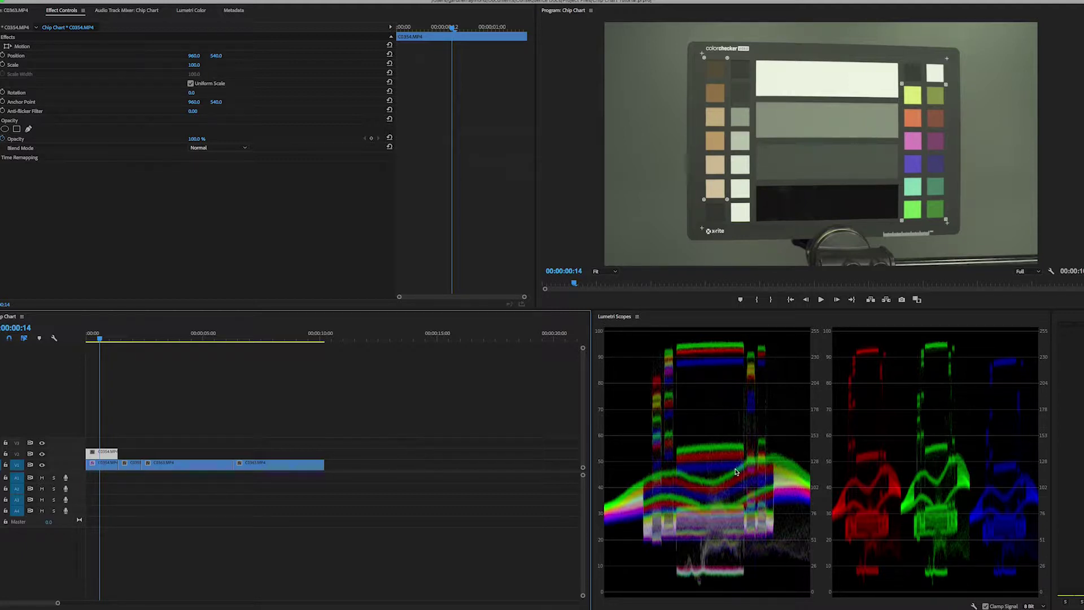
{"action": "left_click", "coordinate": [189, 0]}
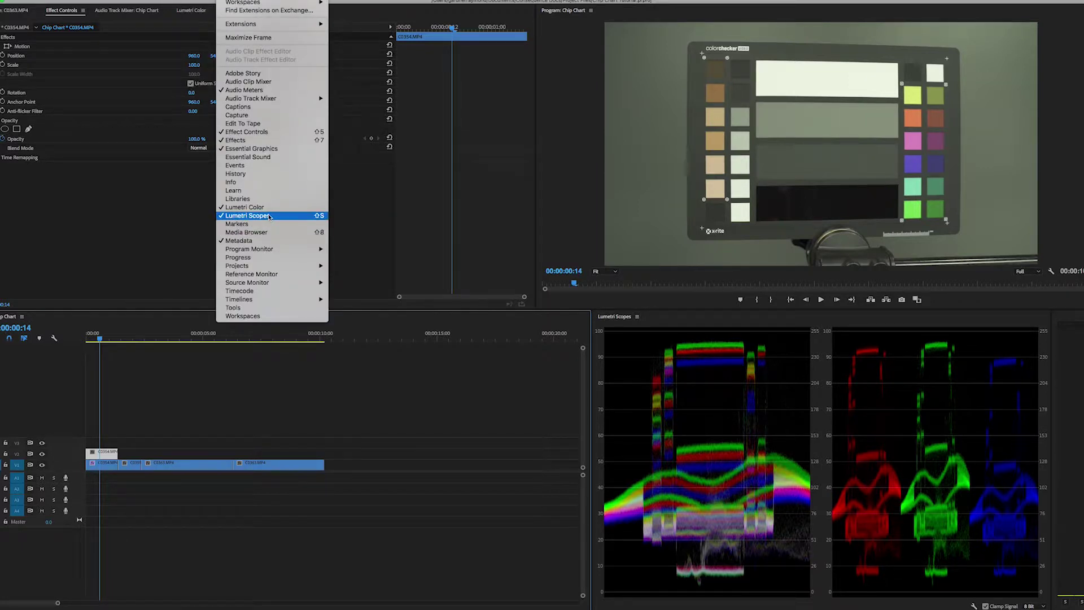
{"action": "left_click", "coordinate": [683, 316]}
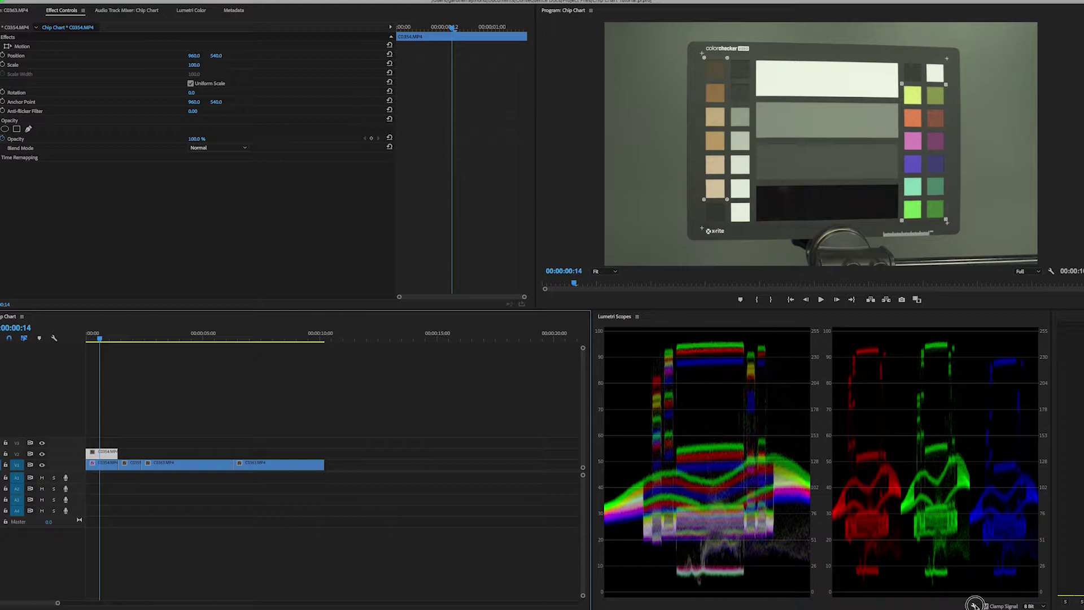
Step: Add the HLS and YUV vectorscopes to Lumetri Scopes, then apply the All Scopes RGB preset
{"action": "left_click", "coordinate": [975, 606]}
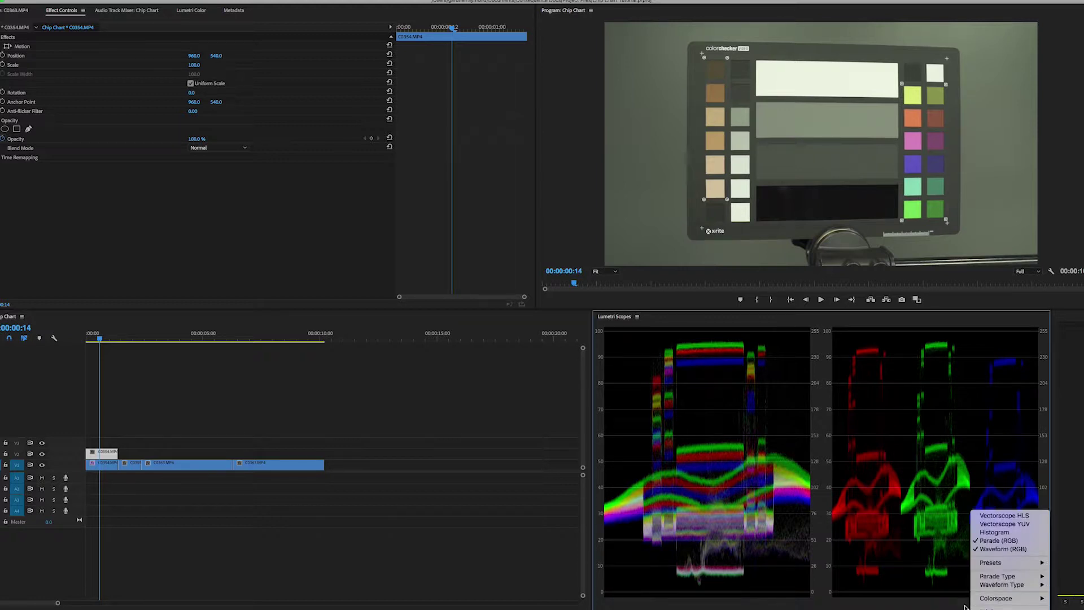
{"action": "left_click", "coordinate": [995, 517]}
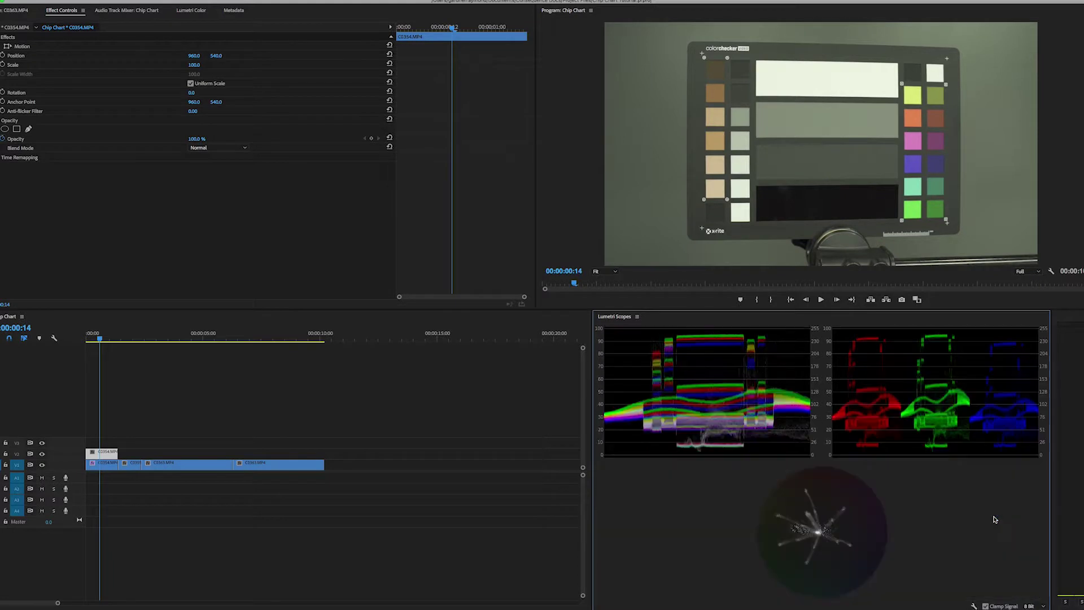
{"action": "left_click", "coordinate": [975, 606]}
{"action": "left_click", "coordinate": [995, 516]}
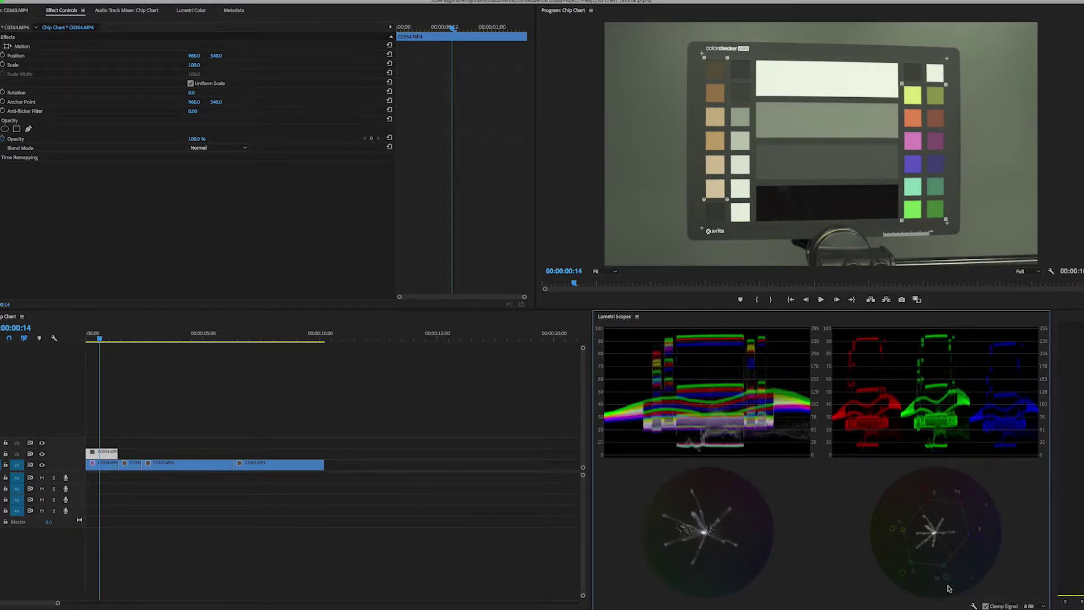
{"action": "left_click", "coordinate": [975, 606]}
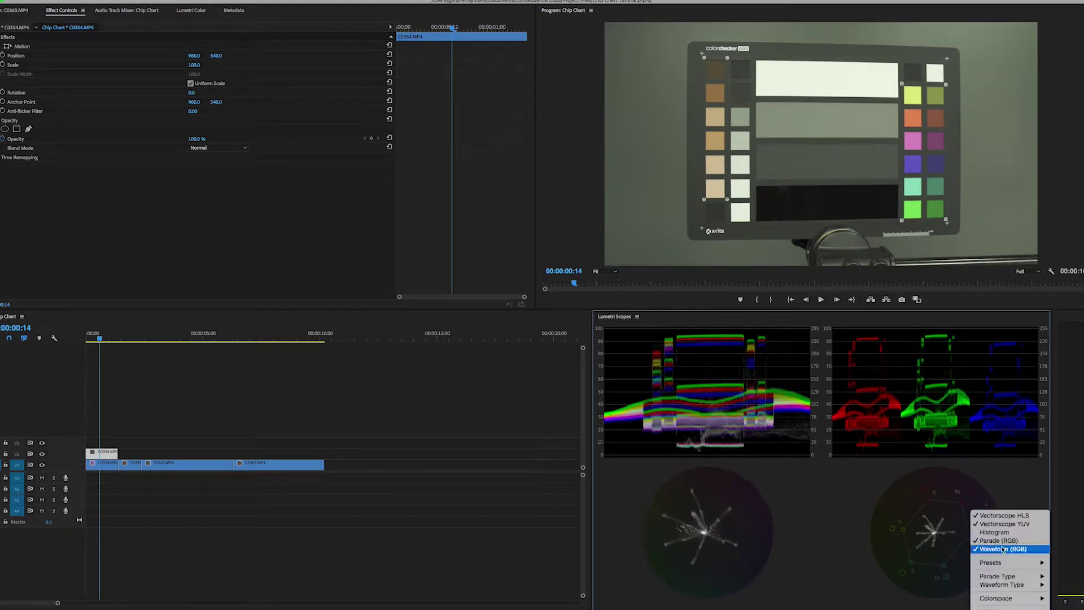
{"action": "mouse_move", "coordinate": [993, 562]}
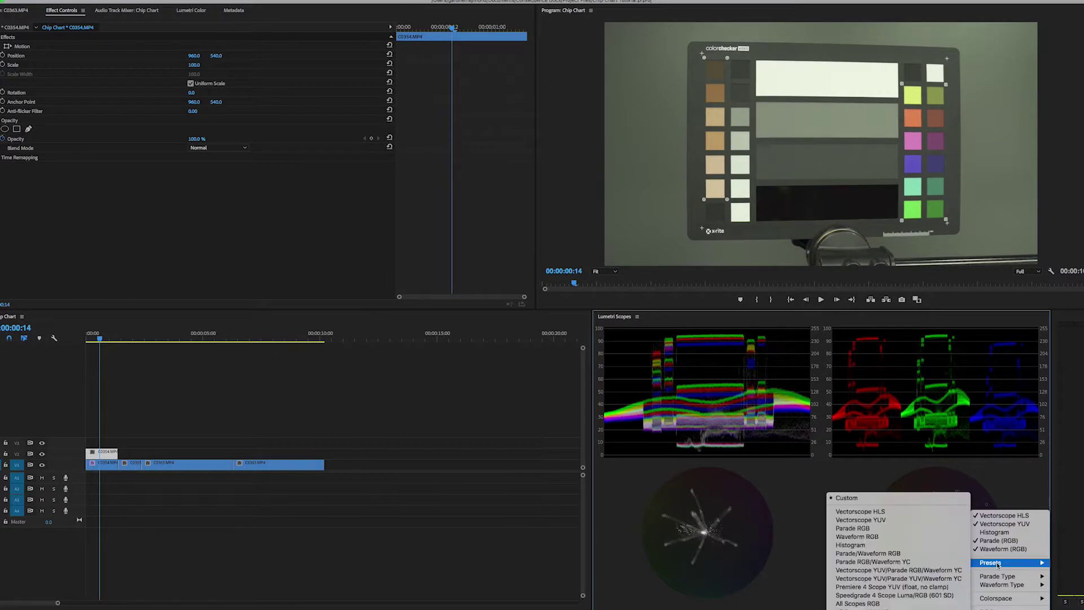
{"action": "left_click", "coordinate": [898, 604]}
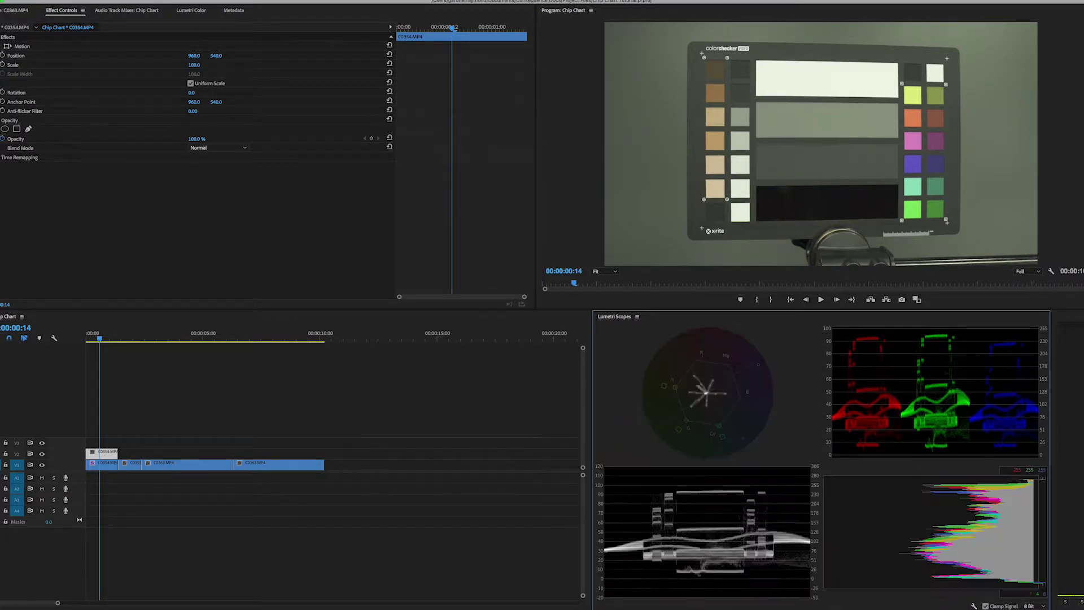
Step: Remove the vectorscope, histogram and RGB parade, then restore the parade beside the waveform
{"action": "left_click", "coordinate": [975, 605]}
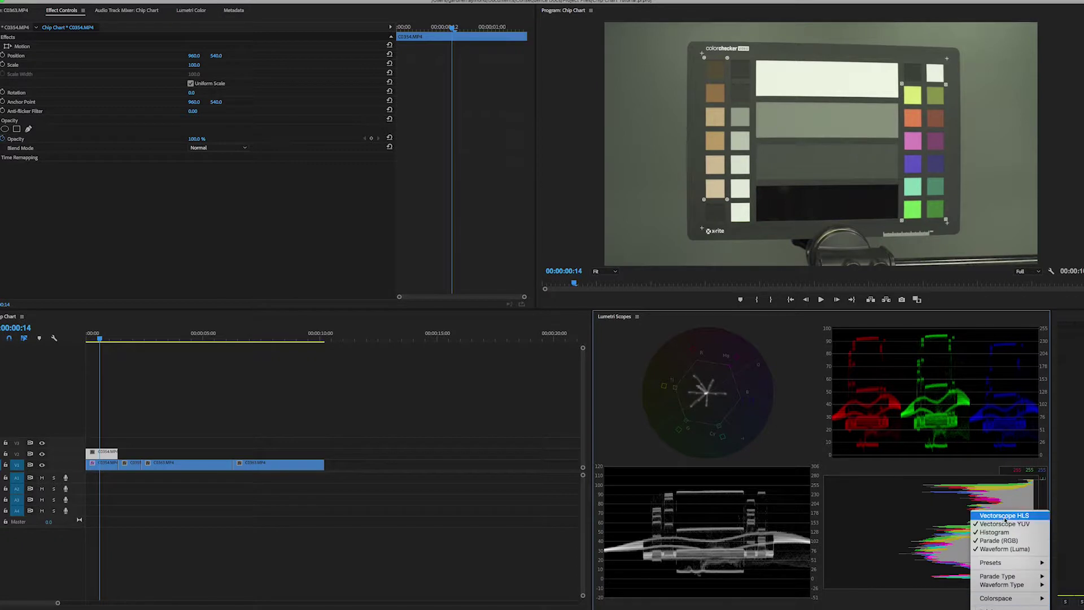
{"action": "left_click", "coordinate": [1003, 524]}
{"action": "left_click", "coordinate": [974, 606]}
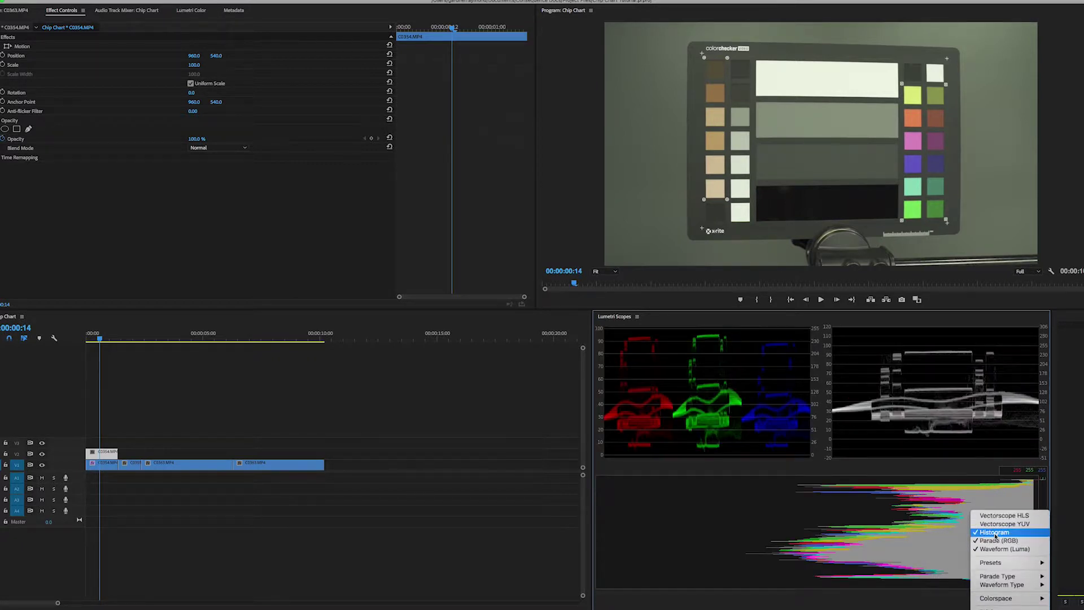
{"action": "left_click", "coordinate": [995, 532]}
{"action": "left_click", "coordinate": [975, 606]}
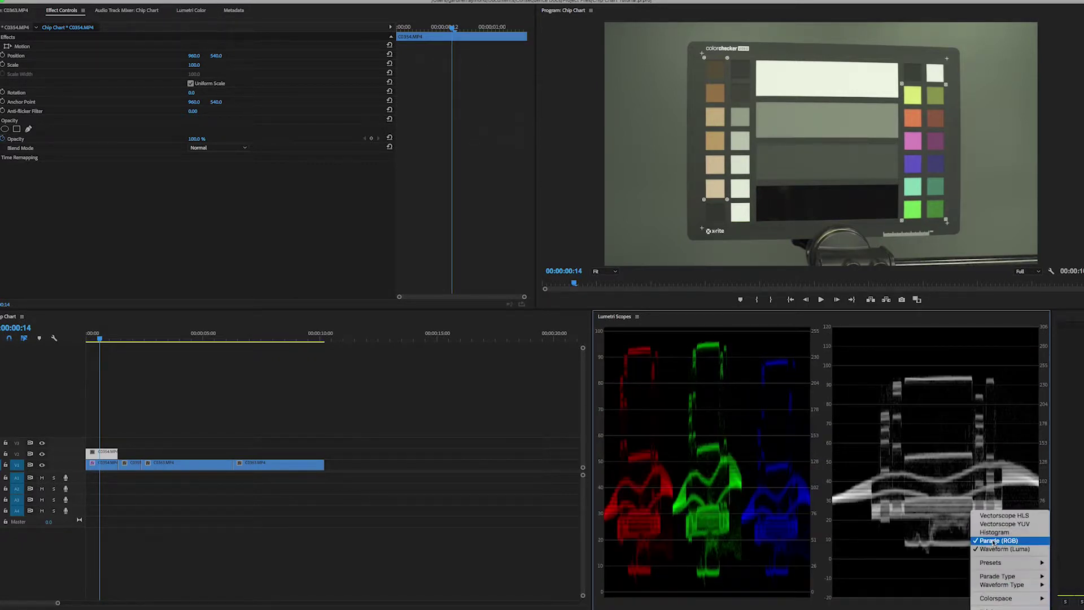
{"action": "left_click", "coordinate": [994, 541]}
{"action": "left_click", "coordinate": [974, 605]}
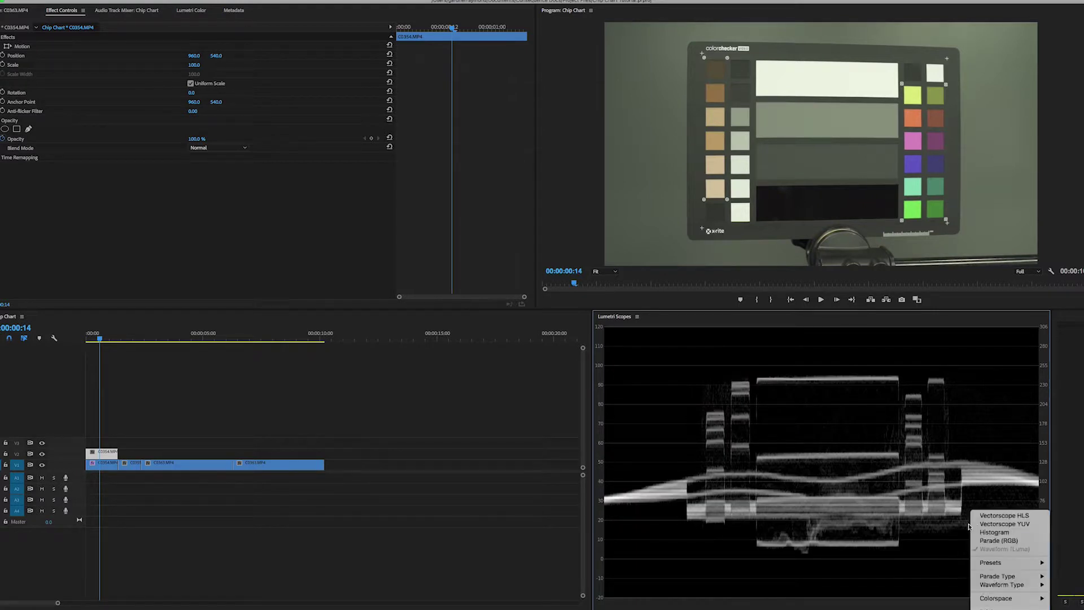
{"action": "left_click", "coordinate": [995, 541]}
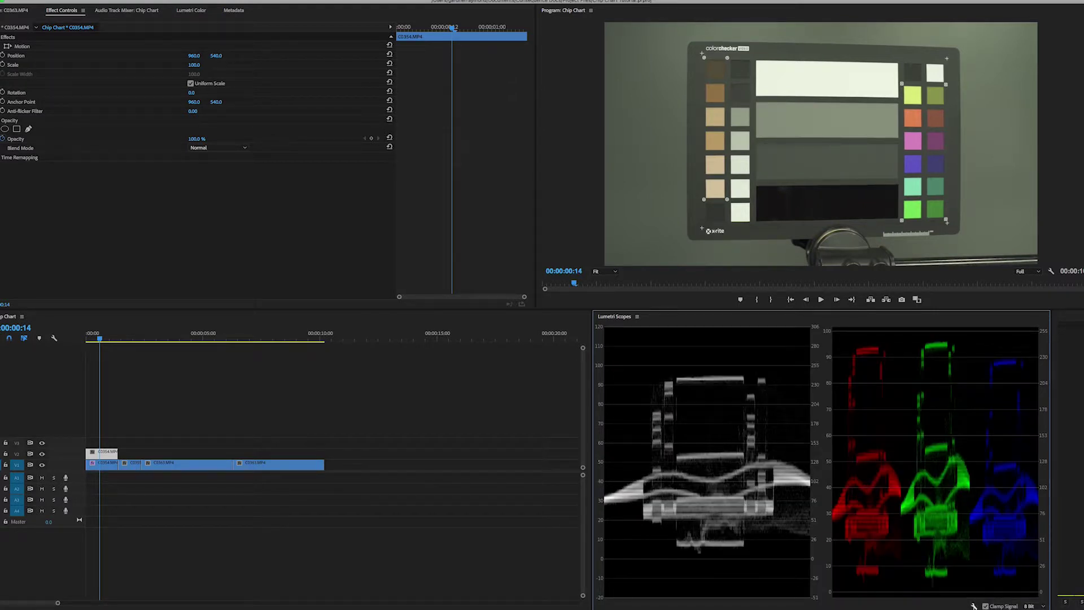
Step: Switch the Lumetri waveform type from Luma to RGB
{"action": "left_click", "coordinate": [975, 606]}
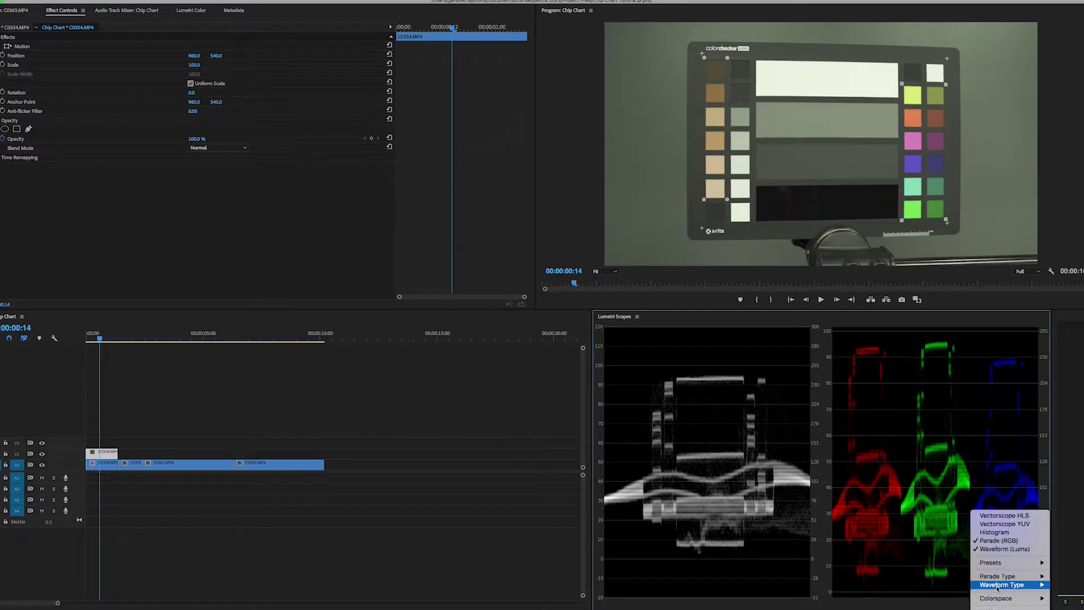
{"action": "mouse_move", "coordinate": [995, 585]}
{"action": "left_click", "coordinate": [927, 585]}
Step: Change the parade type to RGB-White, then to YUV-White
{"action": "left_click", "coordinate": [975, 605]}
{"action": "mouse_move", "coordinate": [992, 584]}
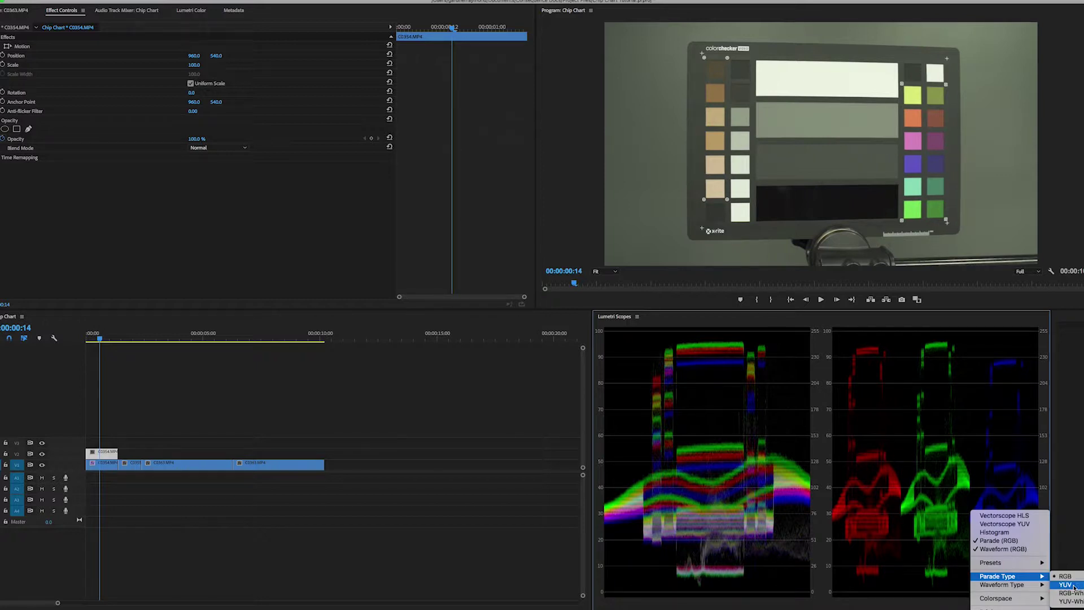
{"action": "mouse_move", "coordinate": [1045, 599]}
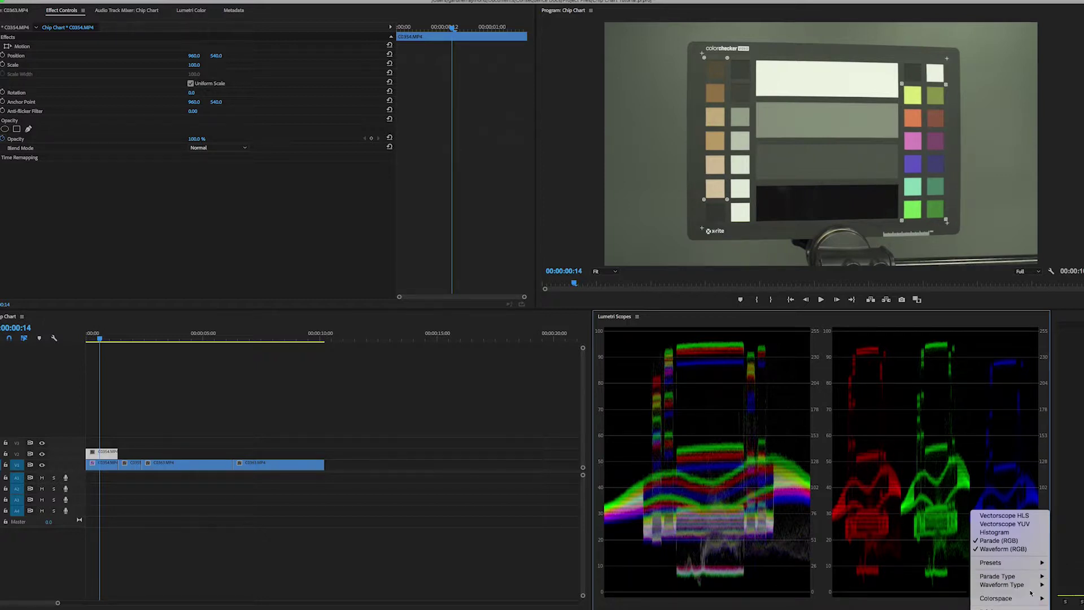
{"action": "mouse_move", "coordinate": [1042, 577]}
{"action": "left_click", "coordinate": [1065, 593]}
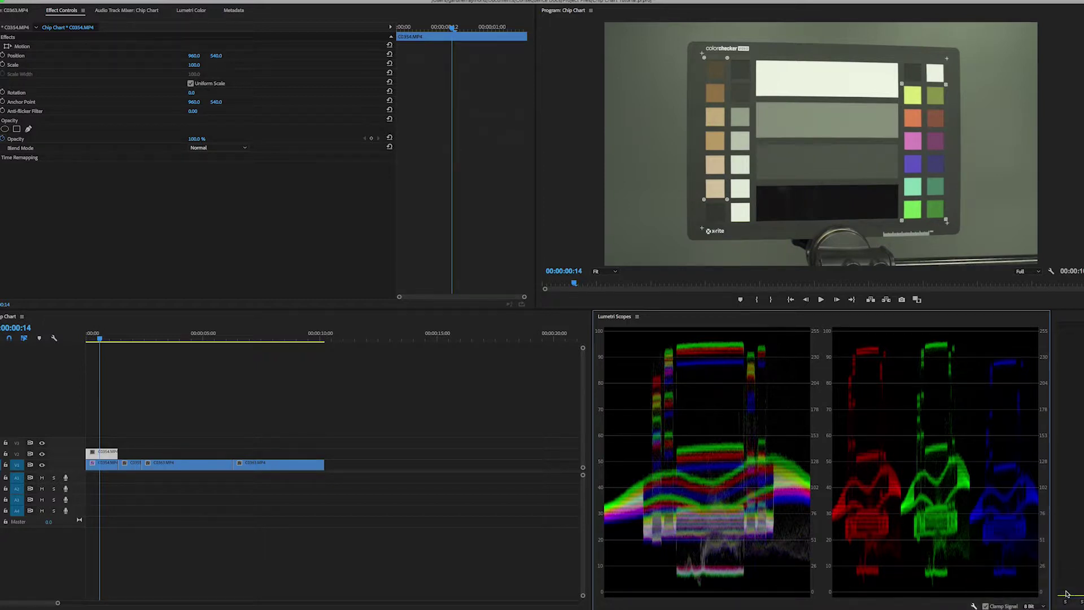
{"action": "left_click", "coordinate": [975, 607]}
{"action": "left_click", "coordinate": [1039, 576]}
{"action": "left_click", "coordinate": [1068, 601]}
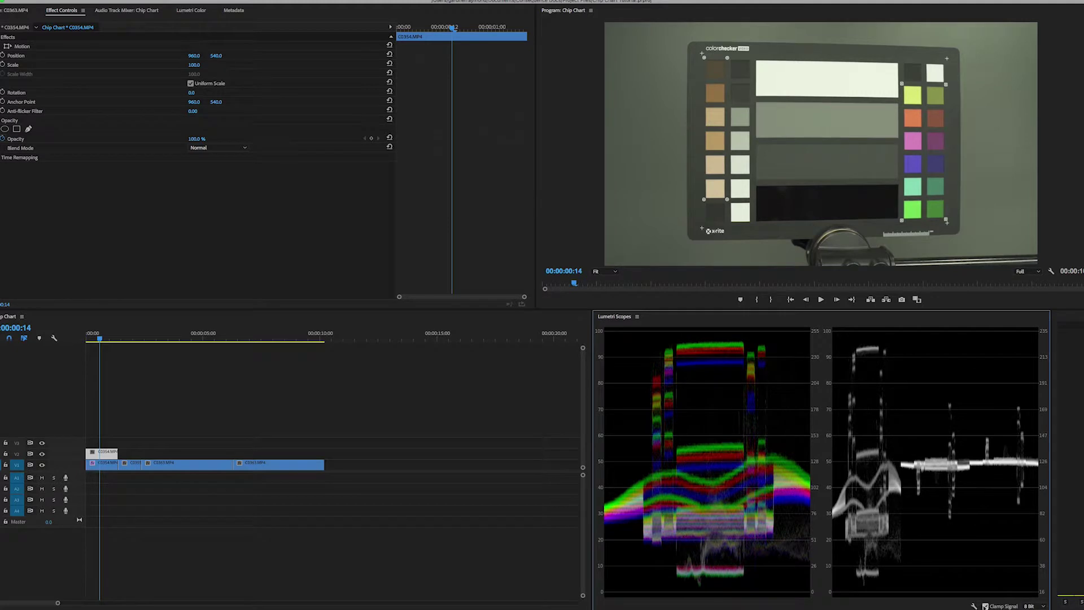
{"action": "left_click", "coordinate": [975, 607]}
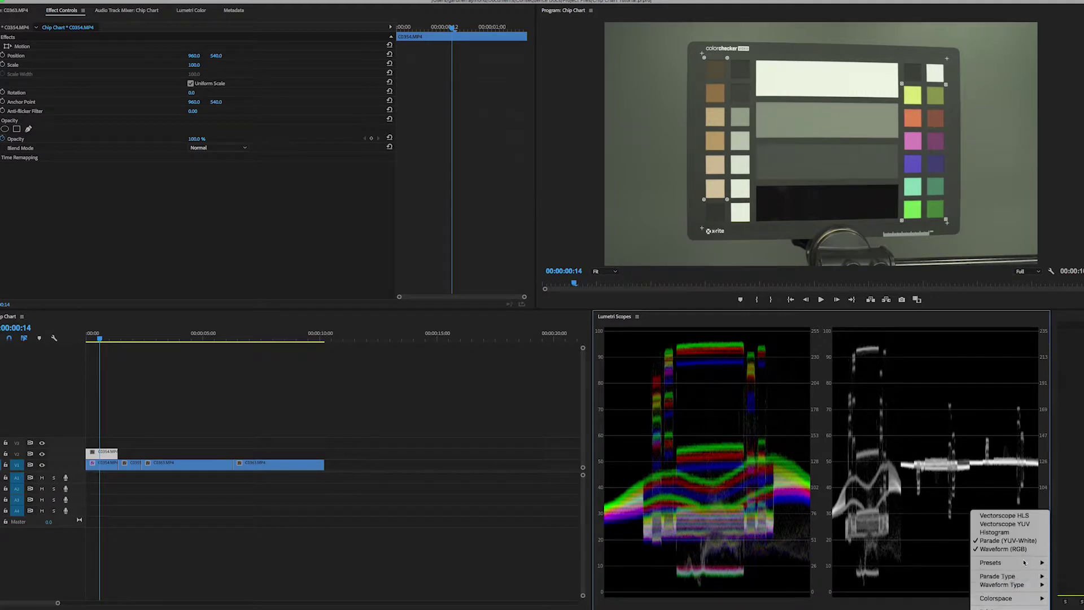
{"action": "left_click", "coordinate": [1008, 540]}
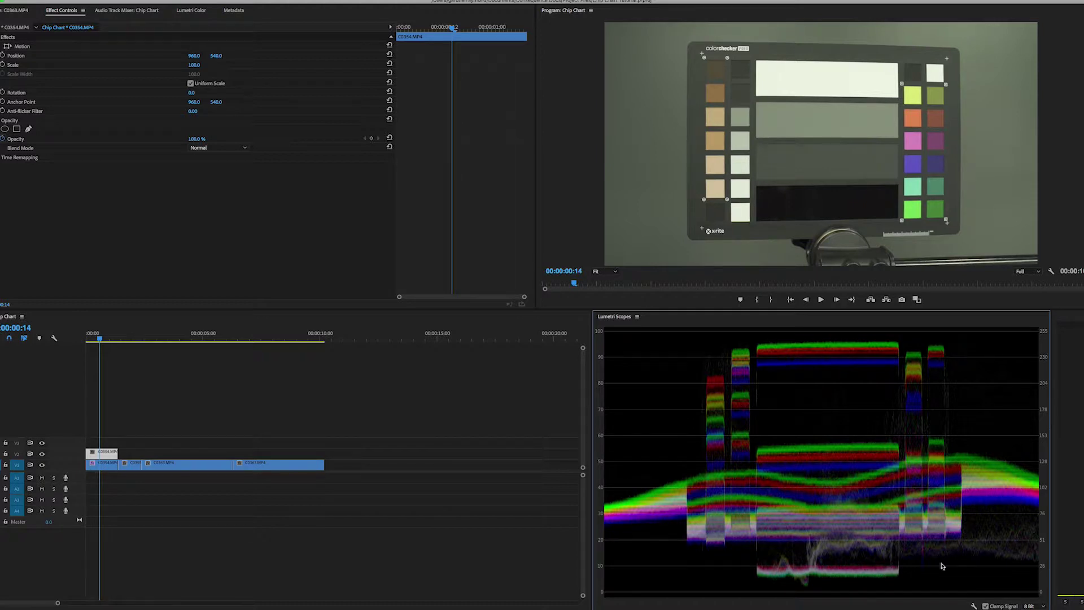
{"action": "right_click", "coordinate": [972, 599]}
{"action": "mouse_move", "coordinate": [1008, 586]}
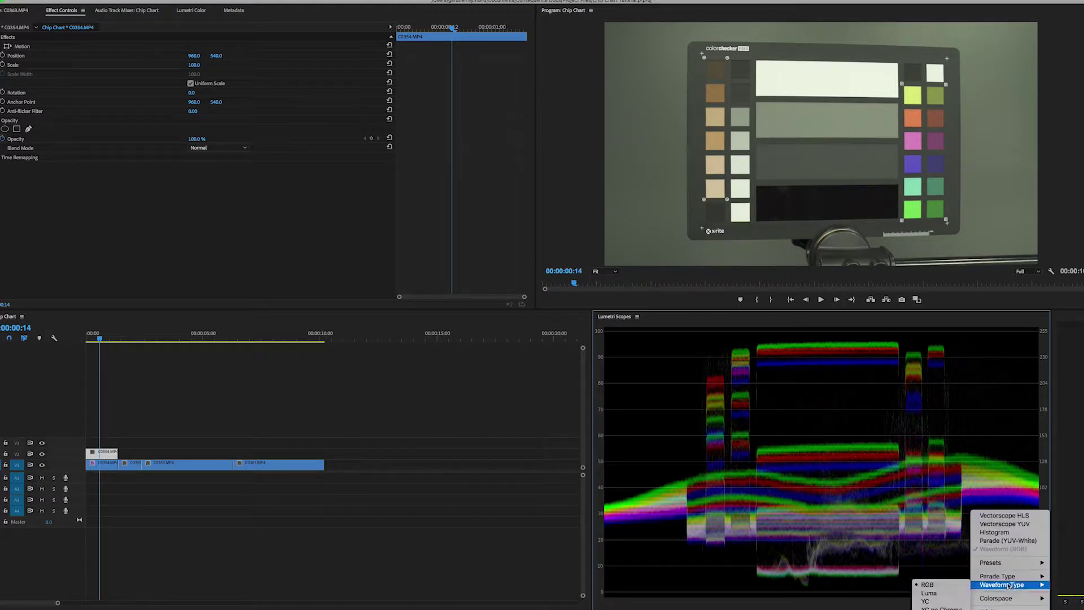
{"action": "left_click", "coordinate": [930, 595]}
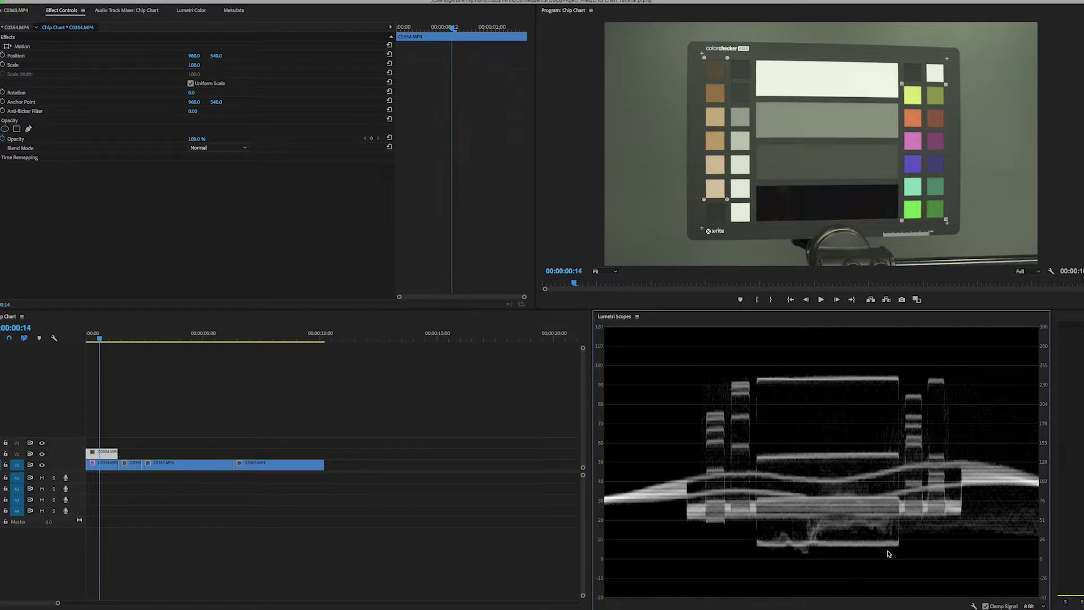
{"action": "right_click", "coordinate": [972, 606]}
{"action": "mouse_move", "coordinate": [990, 591]}
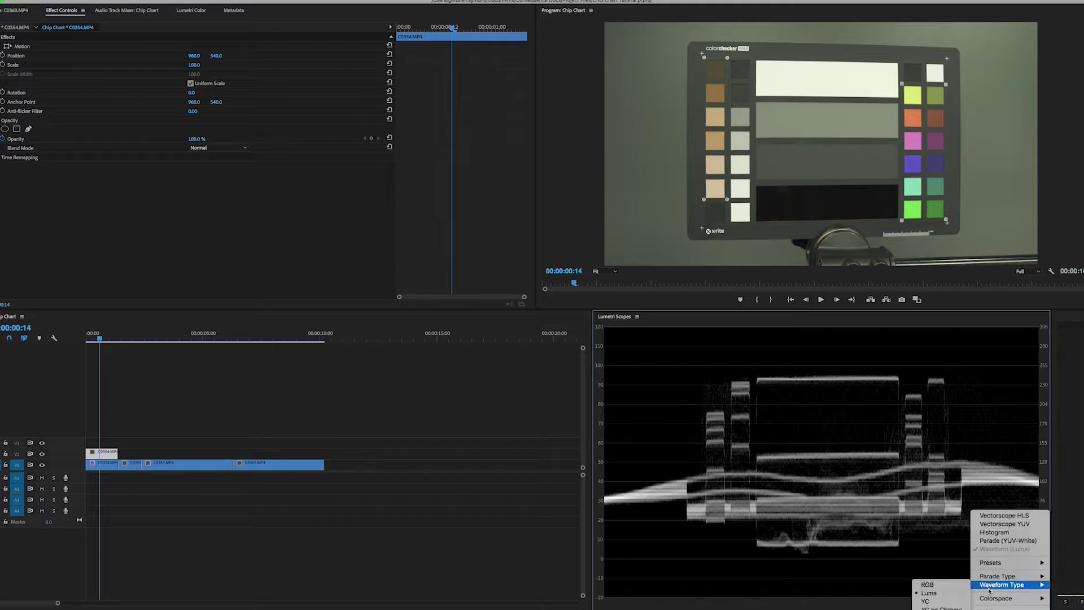
{"action": "left_click", "coordinate": [929, 585]}
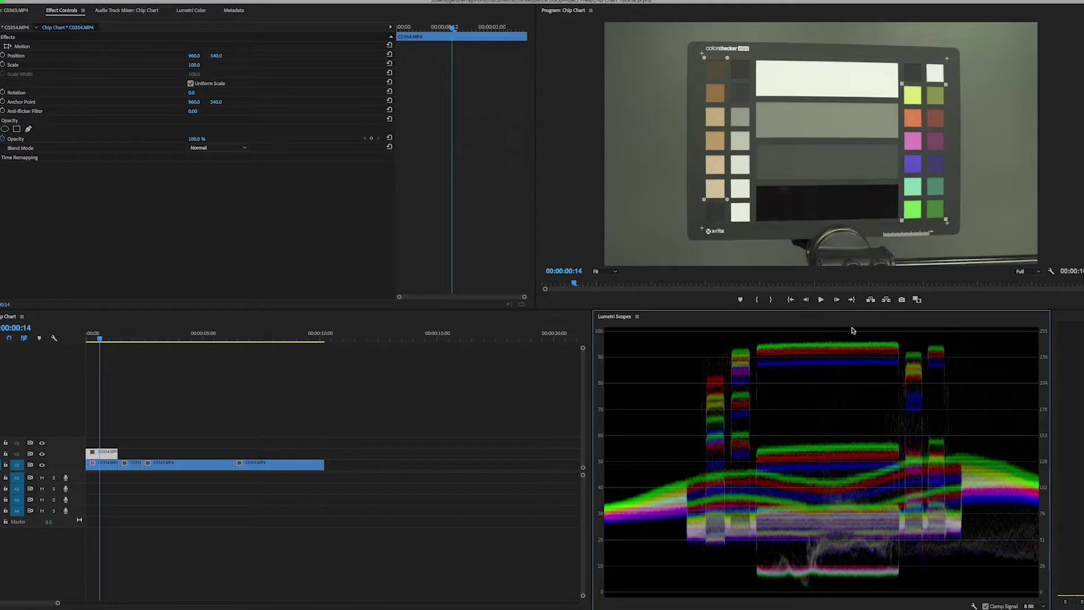
{"action": "left_click", "coordinate": [124, 339]}
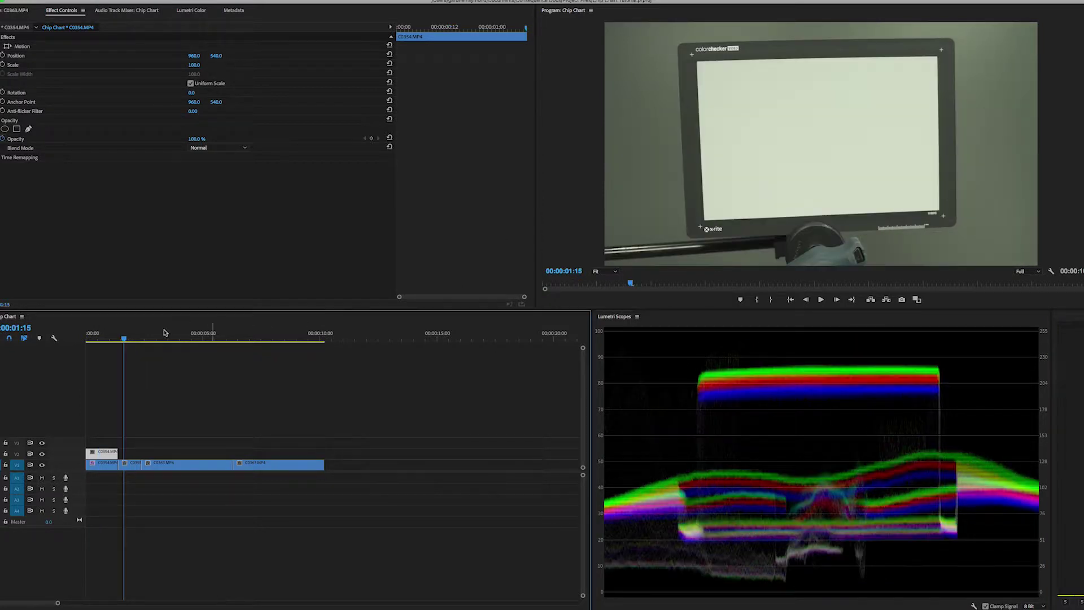
{"action": "left_click", "coordinate": [104, 339]}
{"action": "left_click", "coordinate": [124, 339]}
{"action": "left_click_drag", "start_coordinate": [107, 339], "coordinate": [128, 339]}
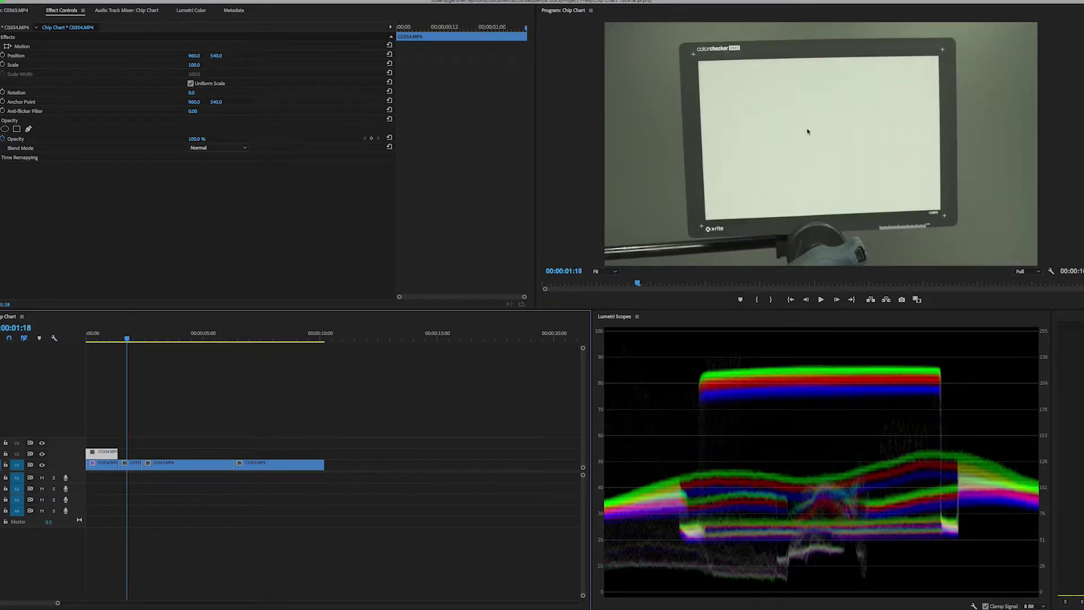
{"action": "left_click", "coordinate": [100, 338]}
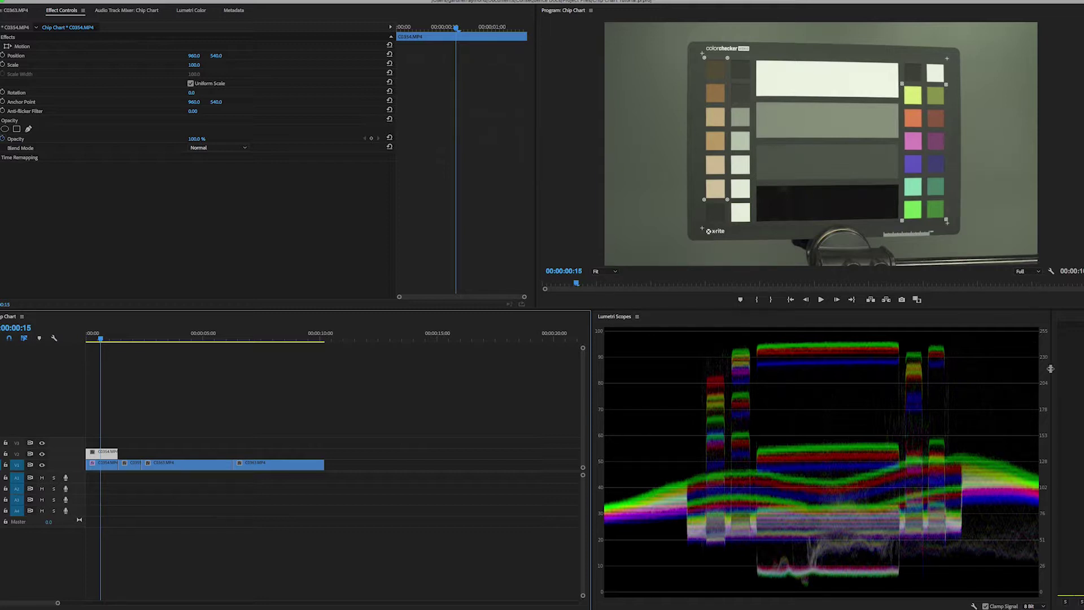
Step: Narrow the Lumetri Scopes panel slightly so the RGB waveform redraws to fit
{"action": "mouse_move", "coordinate": [1049, 367]}
{"action": "left_mouse_down"}
{"action": "mouse_move", "coordinate": [846, 377]}
{"action": "mouse_move", "coordinate": [1050, 367]}
{"action": "left_mouse_up"}
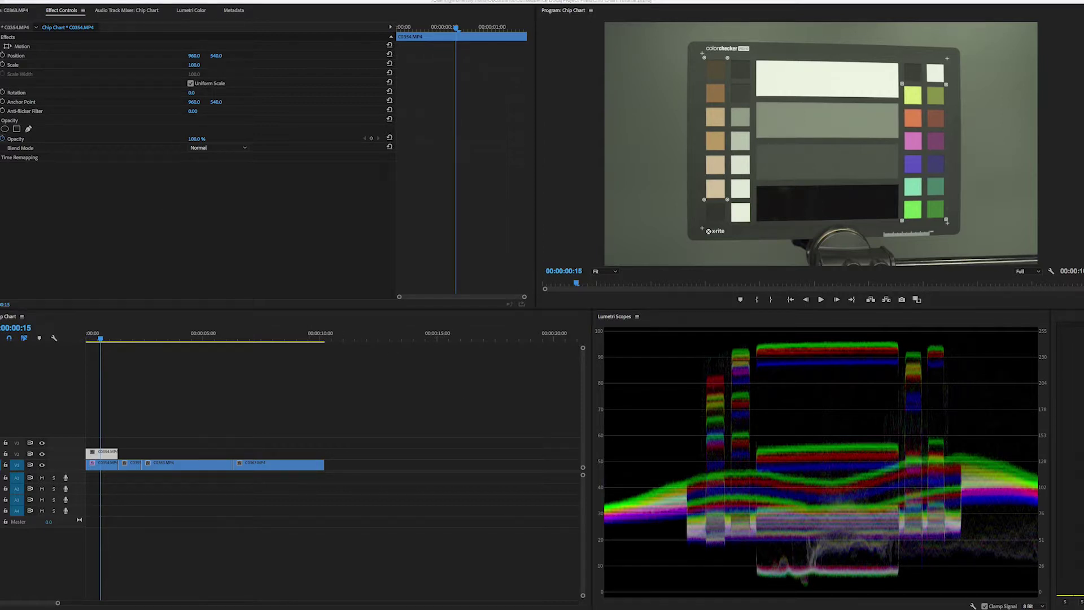
Step: Open the Effects panel, clear its search, and locate Levels in the Favorites folder
{"action": "key", "text": "shift+7"}
{"action": "left_click_drag", "start_coordinate": [358, 15], "coordinate": [615, 14]}
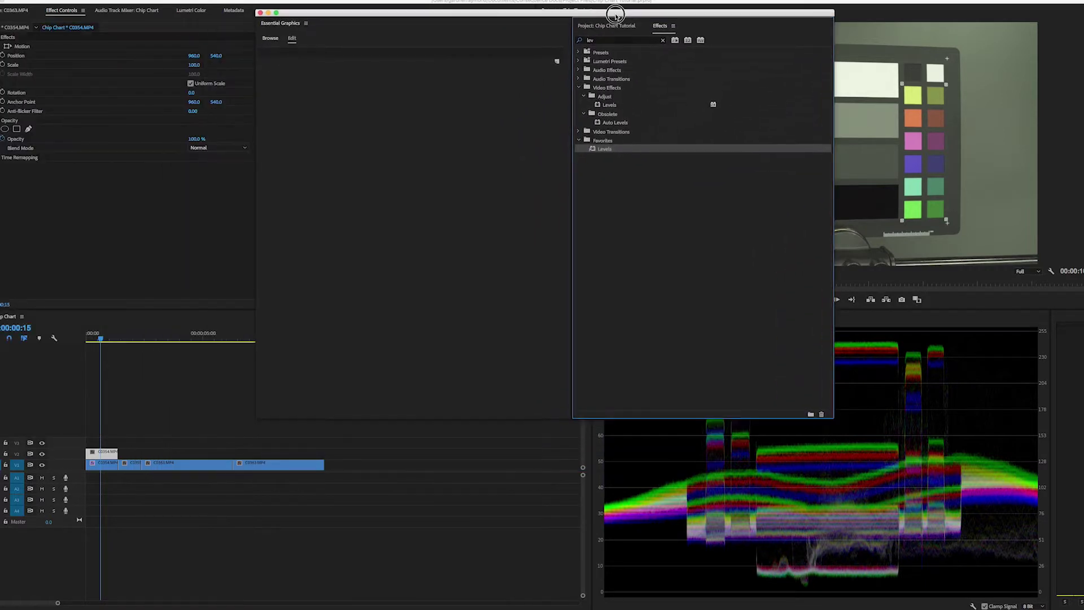
{"action": "left_click", "coordinate": [673, 26]}
{"action": "left_click", "coordinate": [659, 38]}
{"action": "left_click", "coordinate": [613, 41]}
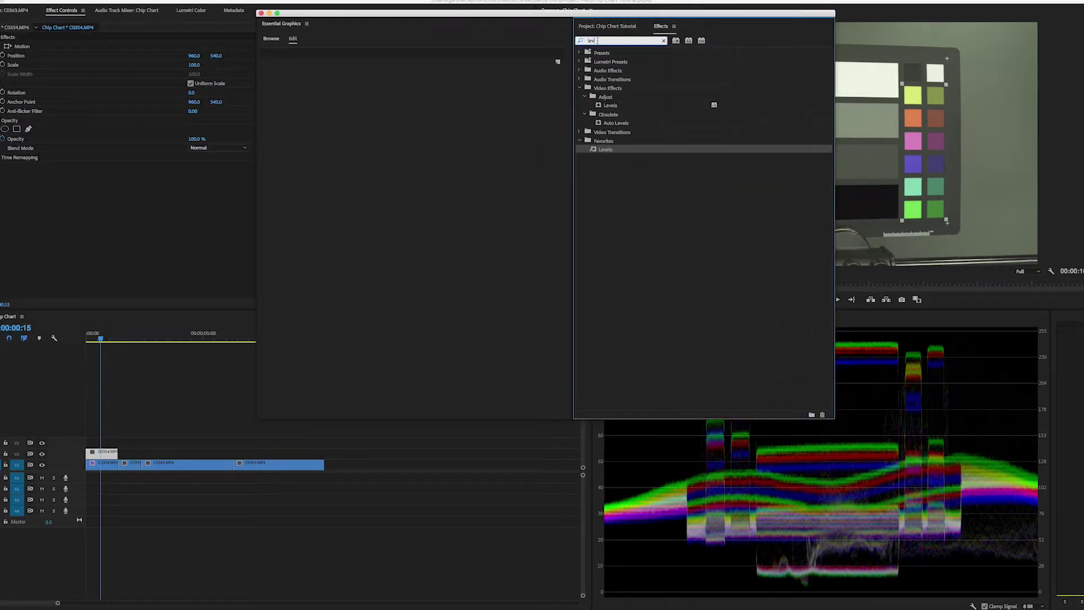
{"action": "key", "text": "BackSpace"}
{"action": "key", "text": "BackSpace"}
{"action": "key", "text": "BackSpace"}
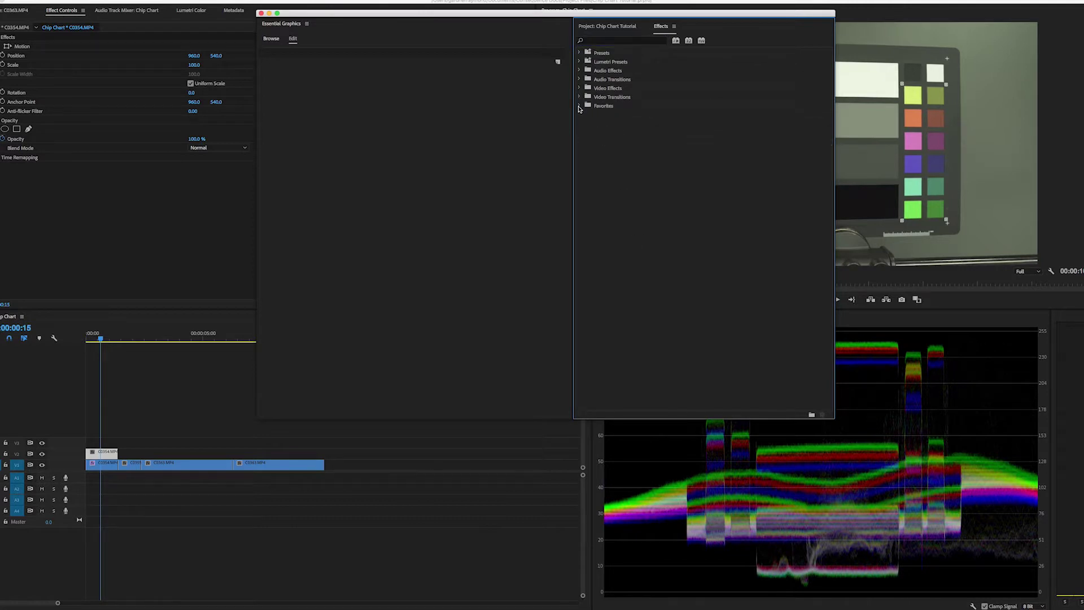
{"action": "left_click", "coordinate": [579, 106]}
{"action": "left_click", "coordinate": [605, 149]}
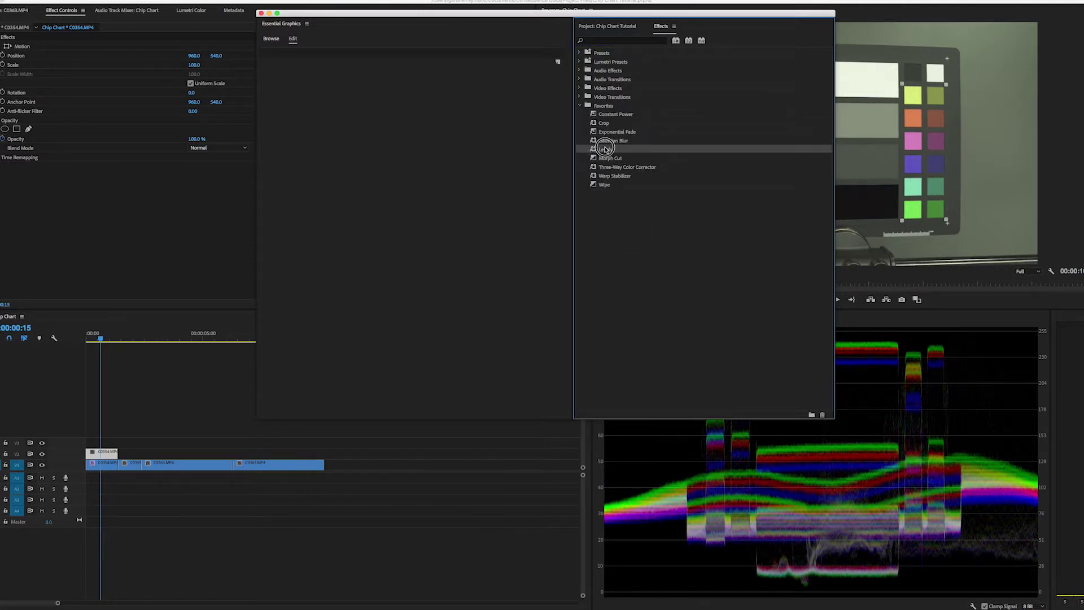
{"action": "left_click", "coordinate": [579, 106]}
Step: Apply the Levels effect to the C0354 clip and select it in Effect Controls
{"action": "left_click", "coordinate": [611, 40]}
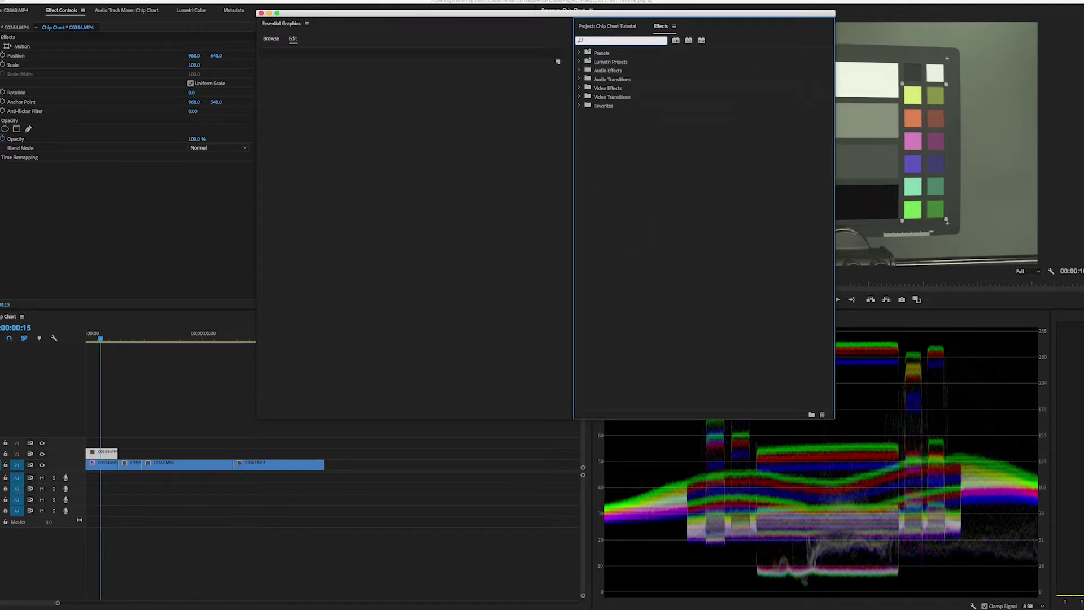
{"action": "type", "text": "levl"}
{"action": "key", "text": "BackSpace"}
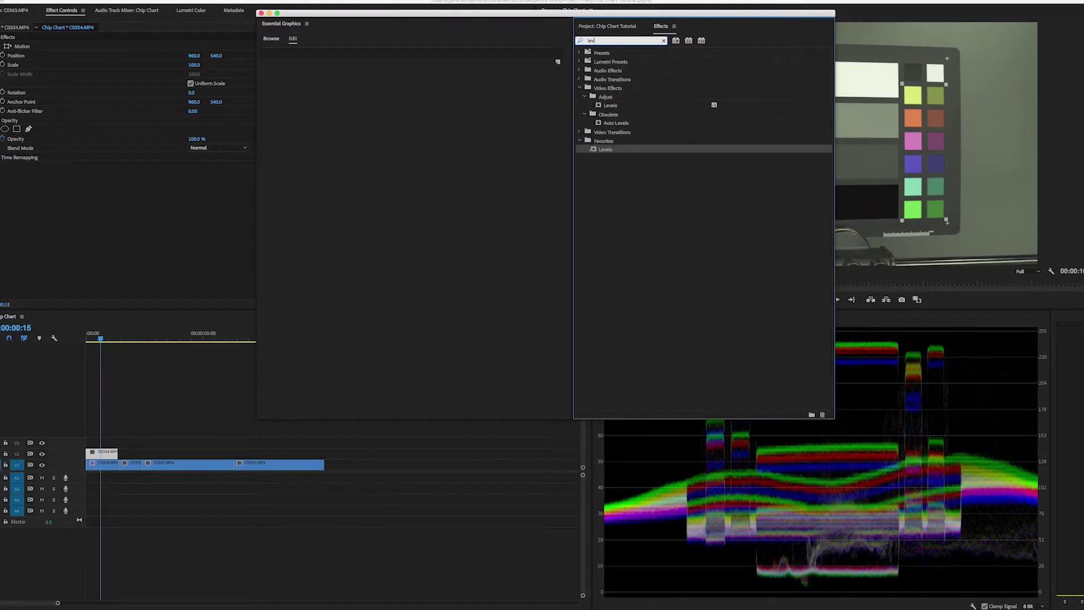
{"action": "left_click_drag", "start_coordinate": [594, 150], "coordinate": [93, 451]}
{"action": "key", "text": "super+w"}
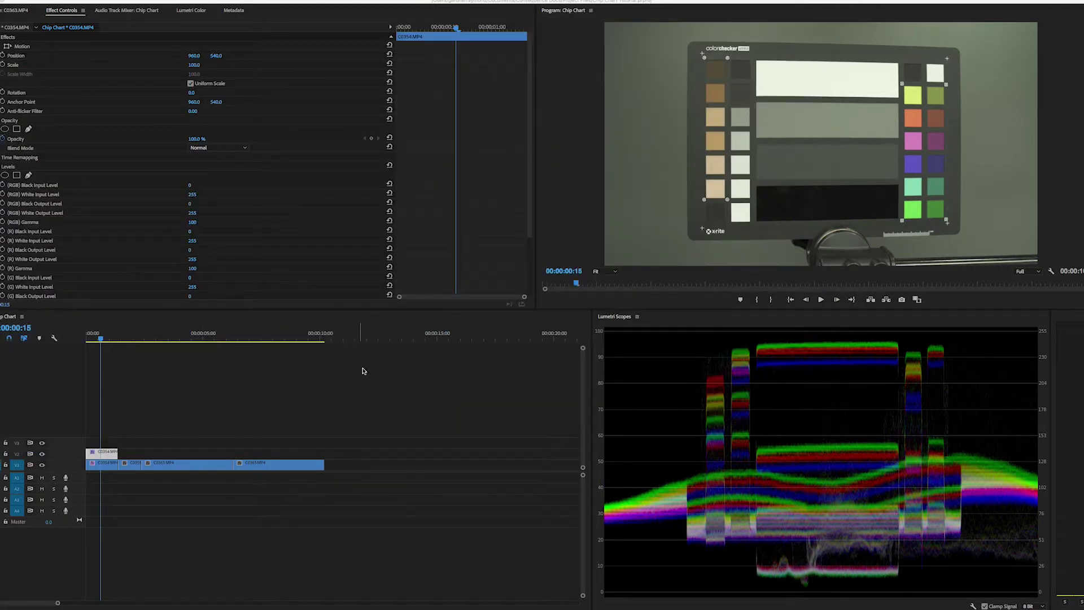
{"action": "scroll", "coordinate": [299, 203], "scroll_direction": "down", "scroll_amount": 2}
{"action": "scroll", "coordinate": [308, 189], "scroll_direction": "down", "scroll_amount": 4}
{"action": "left_click", "coordinate": [6, 91]}
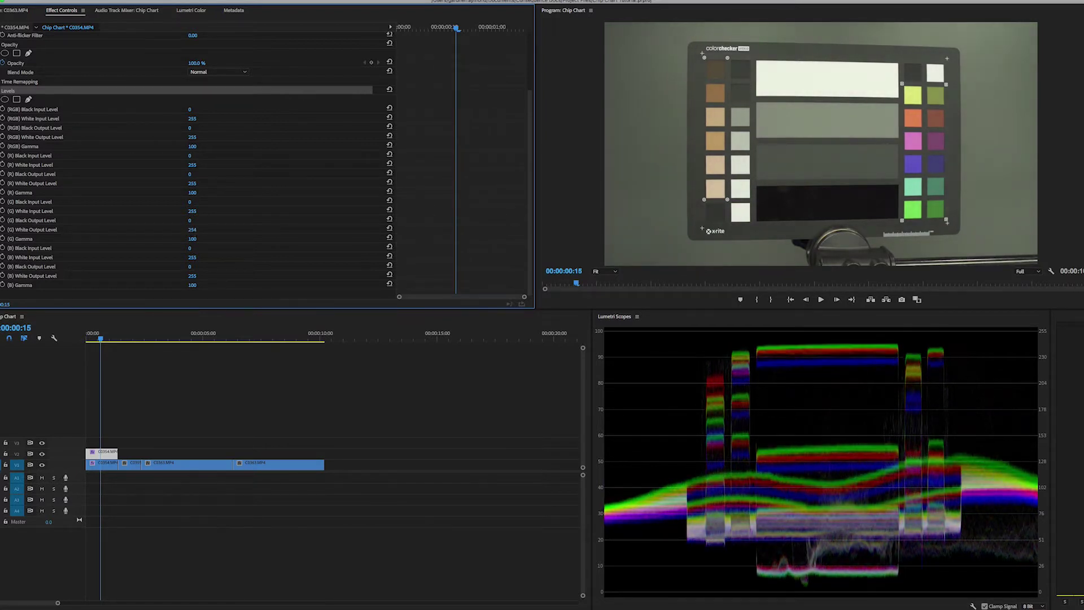
Step: Set Levels (G) White Output Level to 237 and (R) to 242, comparing with Levels bypassed
{"action": "left_click_drag", "start_coordinate": [199, 230], "coordinate": [196, 230]}
{"action": "left_click", "coordinate": [199, 230]}
{"action": "type", "text": "2"}
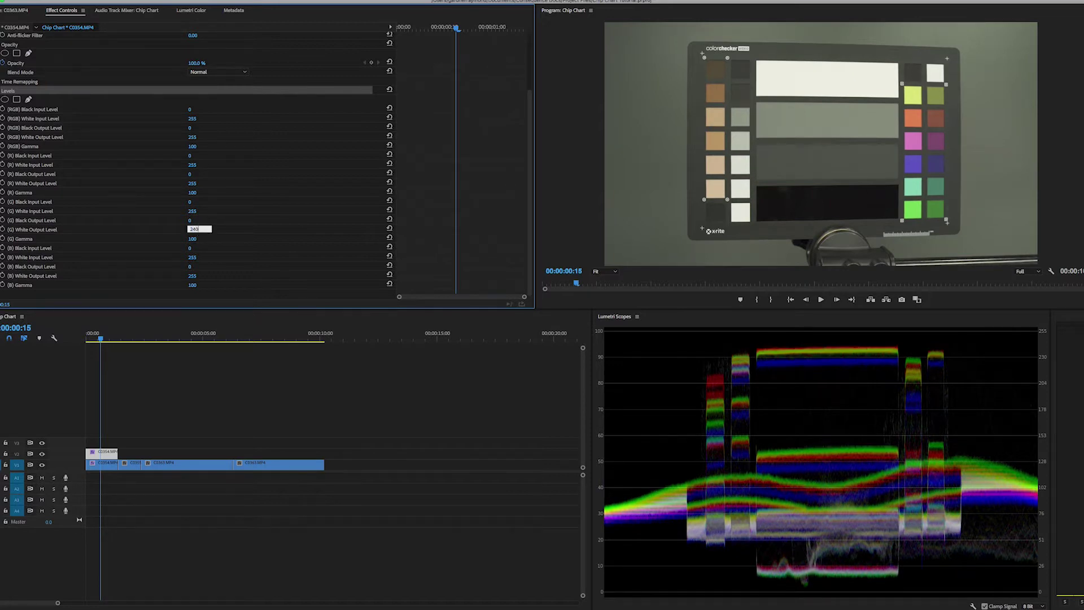
{"action": "key", "text": "Return"}
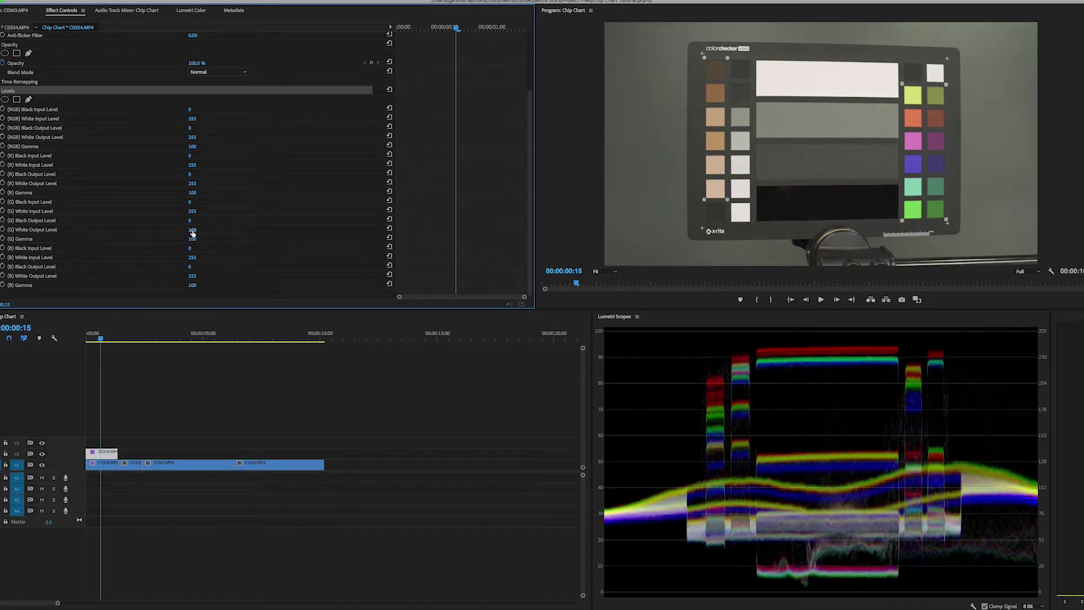
{"action": "left_click_drag", "start_coordinate": [193, 232], "coordinate": [190, 229]}
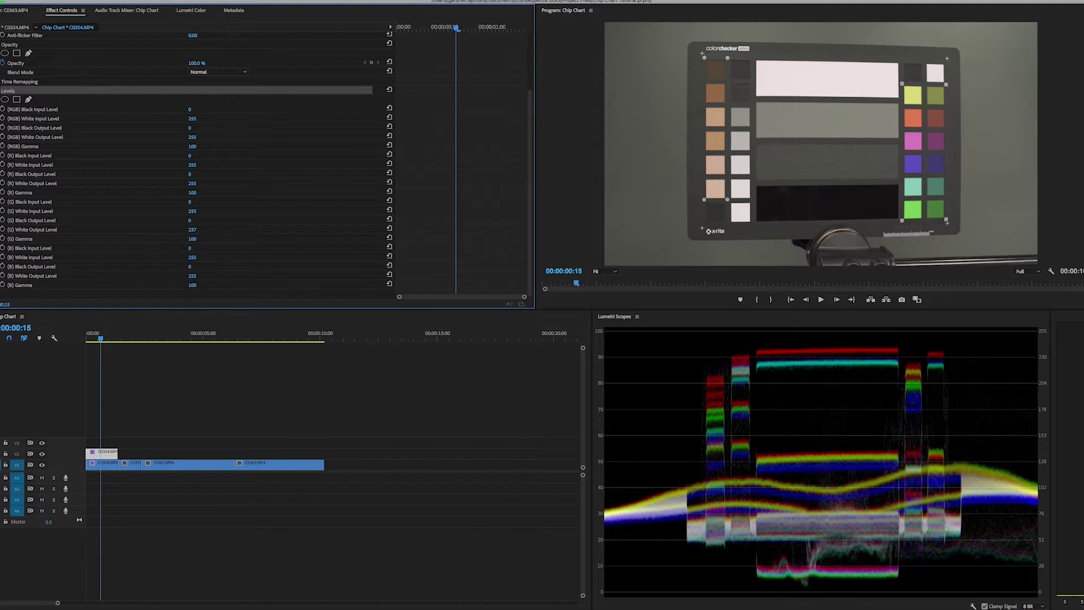
{"action": "left_click", "coordinate": [3, 91]}
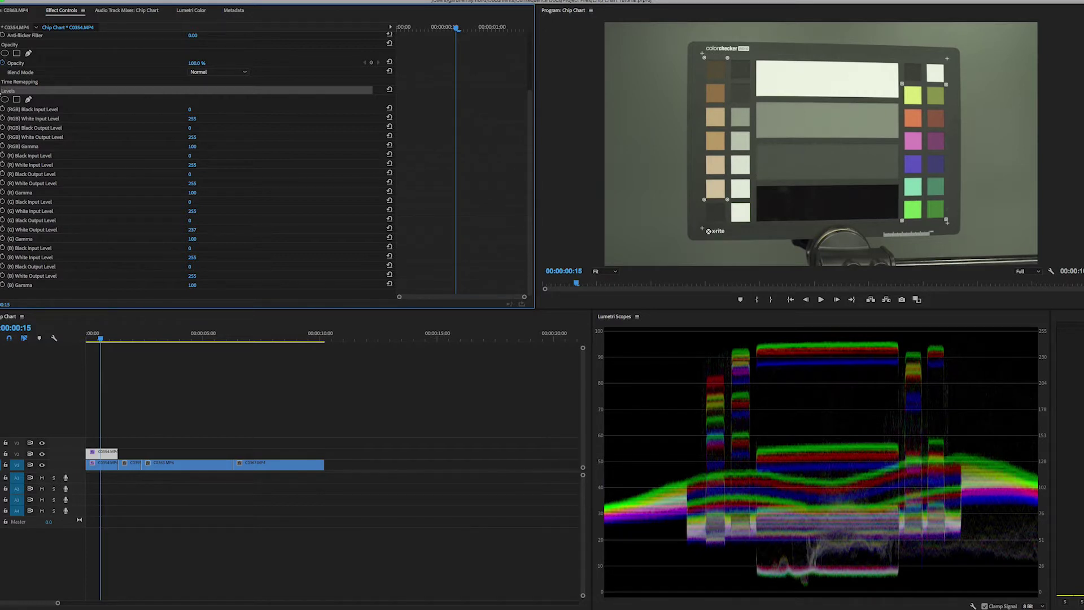
{"action": "left_click", "coordinate": [3, 90]}
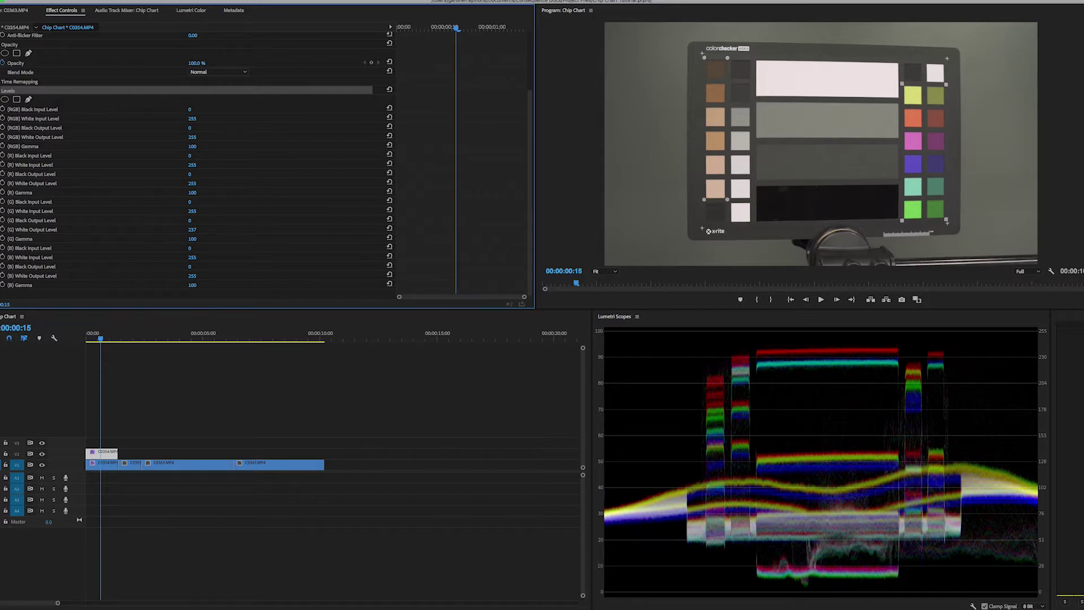
{"action": "left_click_drag", "start_coordinate": [192, 183], "coordinate": [185, 183]}
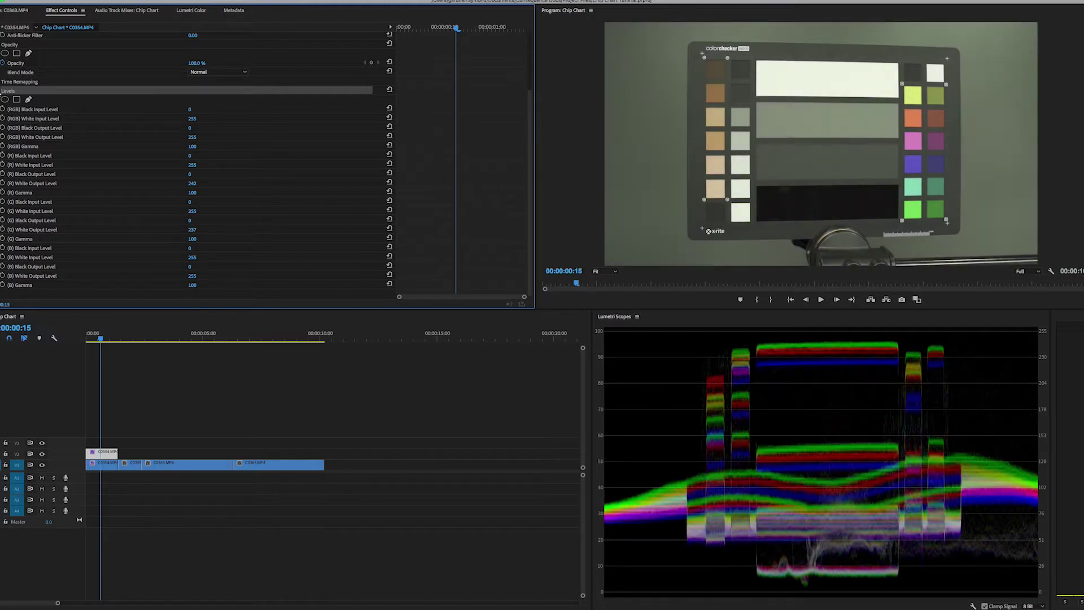
{"action": "left_click", "coordinate": [2, 92]}
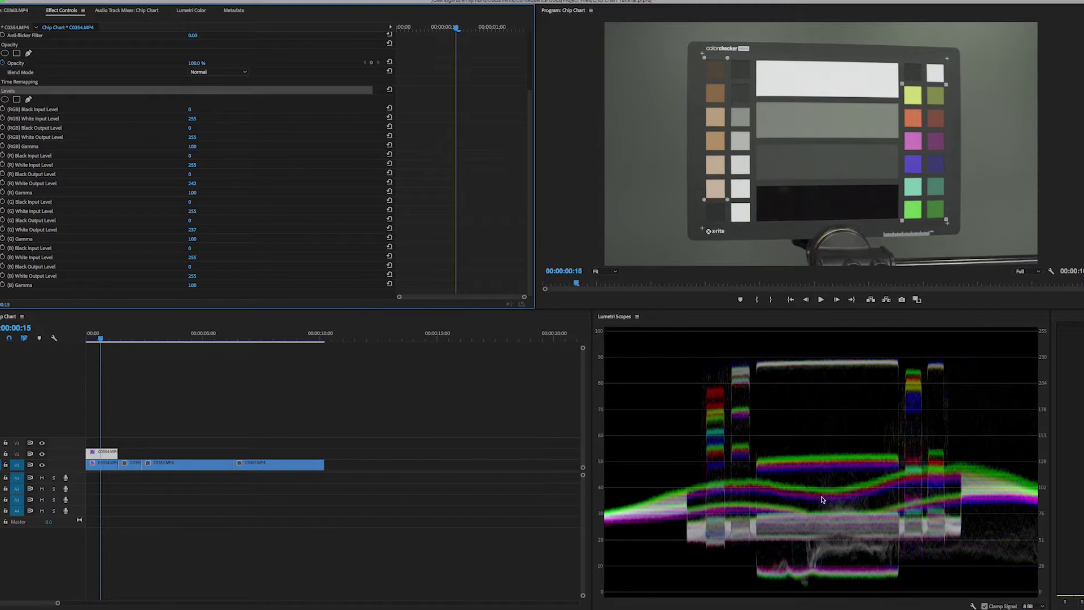
Step: Enlarge the scopes, raise (G) Black Input Level to 5 and nudge (G) Black Output Level to 1
{"action": "key", "text": "grave"}
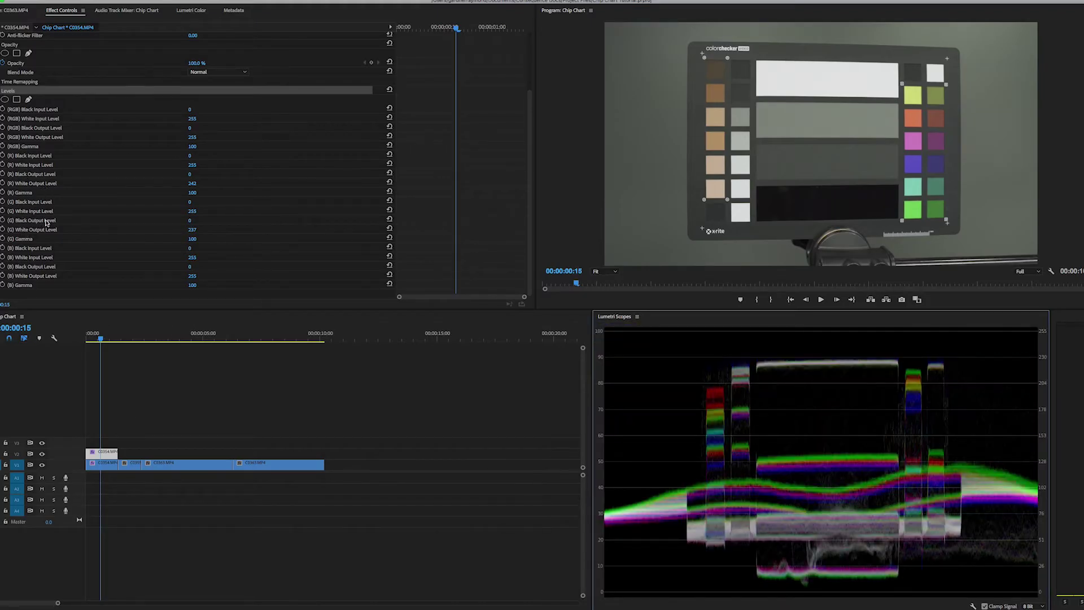
{"action": "left_click", "coordinate": [191, 221]}
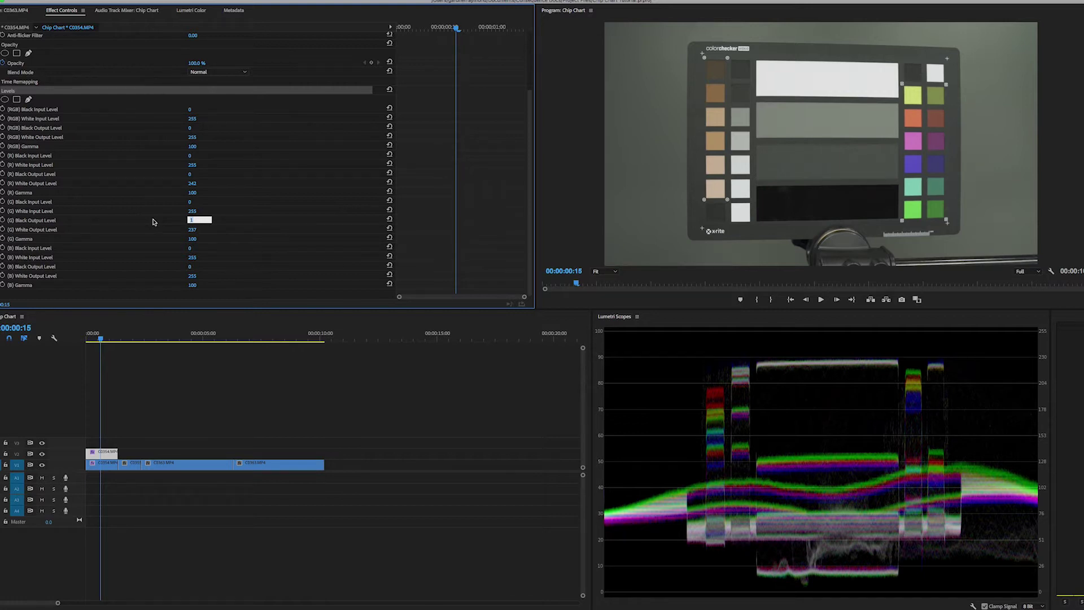
{"action": "left_click", "coordinate": [161, 228]}
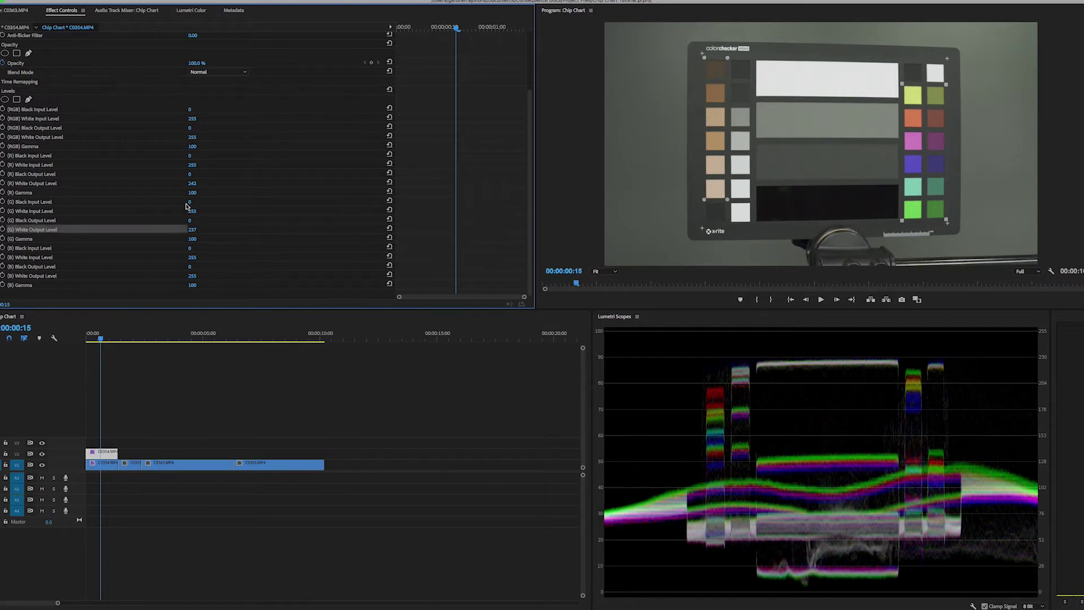
{"action": "left_click", "coordinate": [189, 202]}
{"action": "left_click", "coordinate": [182, 205]}
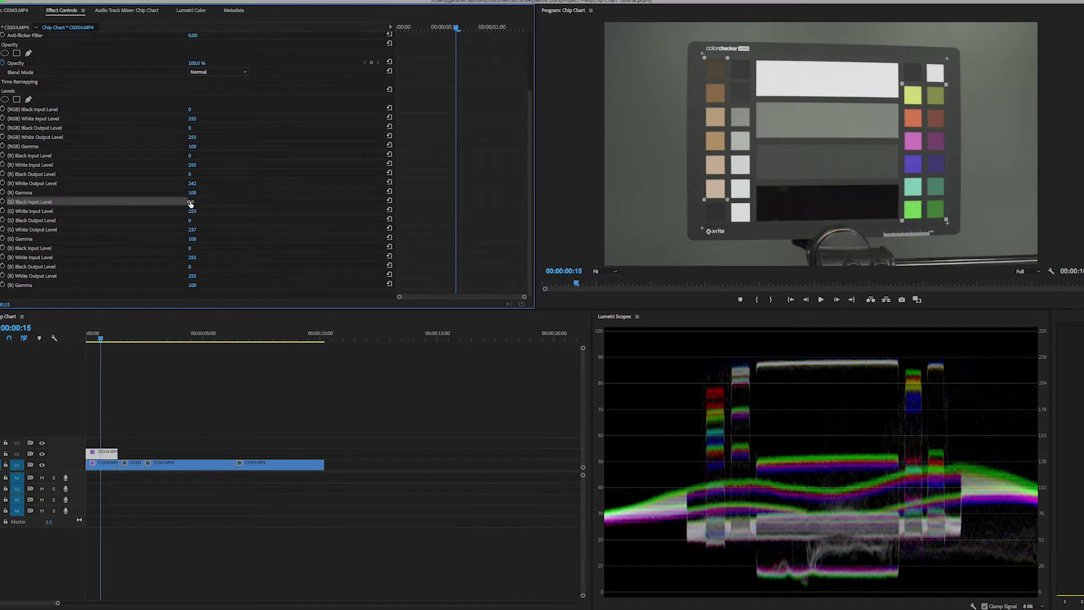
{"action": "mouse_move", "coordinate": [190, 201]}
{"action": "left_mouse_down"}
{"action": "mouse_move", "coordinate": [200, 202]}
{"action": "mouse_move", "coordinate": [190, 201]}
{"action": "left_mouse_up"}
{"action": "left_click", "coordinate": [191, 220]}
{"action": "key", "text": "Up"}
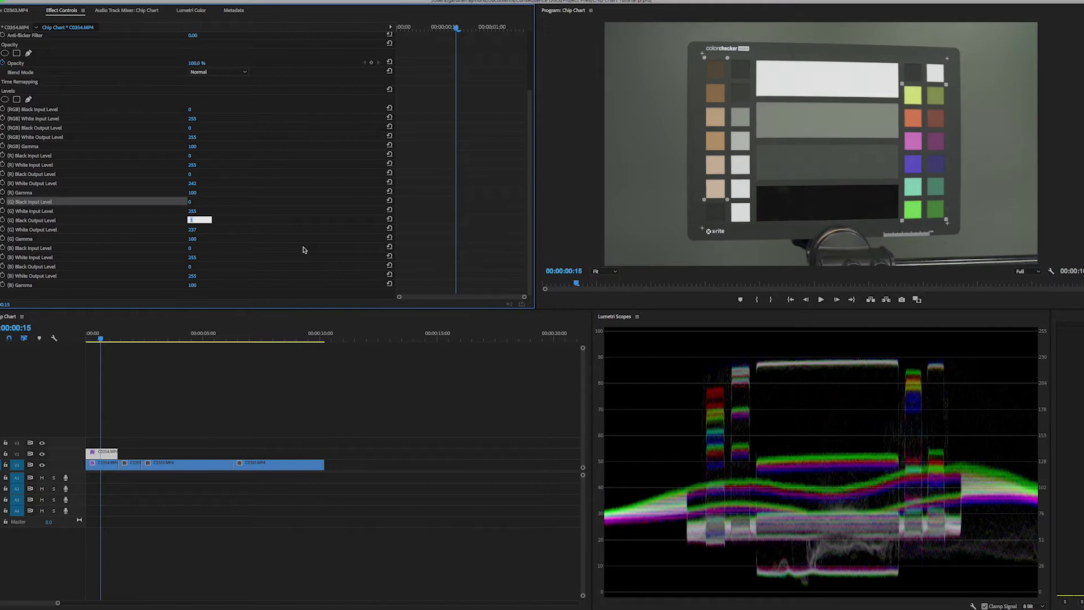
{"action": "key", "text": "Down"}
{"action": "key", "text": "Up"}
{"action": "key", "text": "Up"}
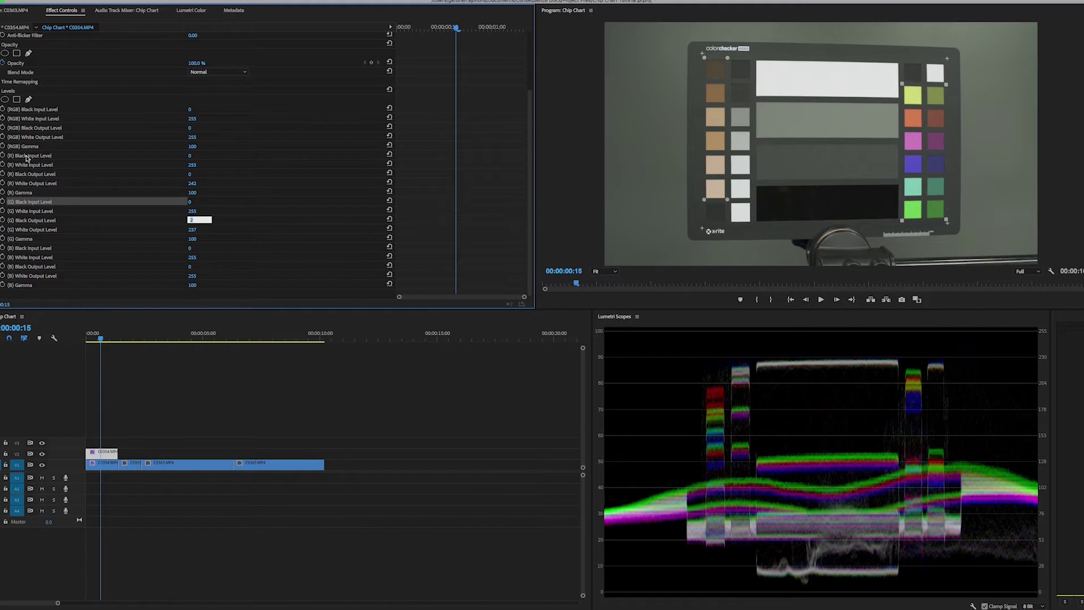
Step: Set (G) Black Output Level to 2 and (R) Black Input Level to 1, toggling Levels to compare
{"action": "left_click", "coordinate": [89, 156]}
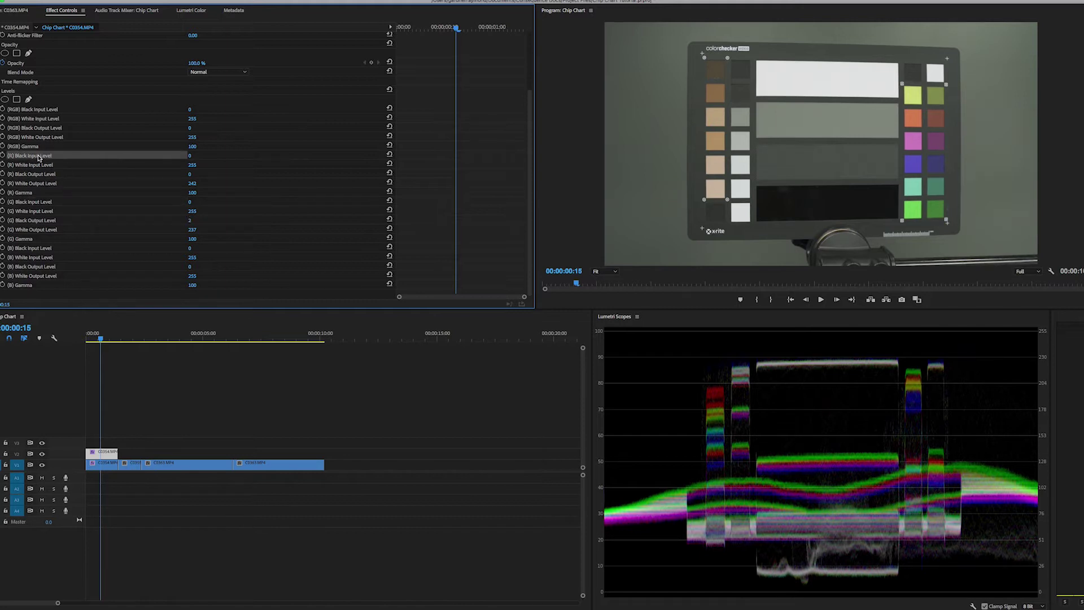
{"action": "left_click", "coordinate": [191, 156]}
{"action": "type", "text": "1"}
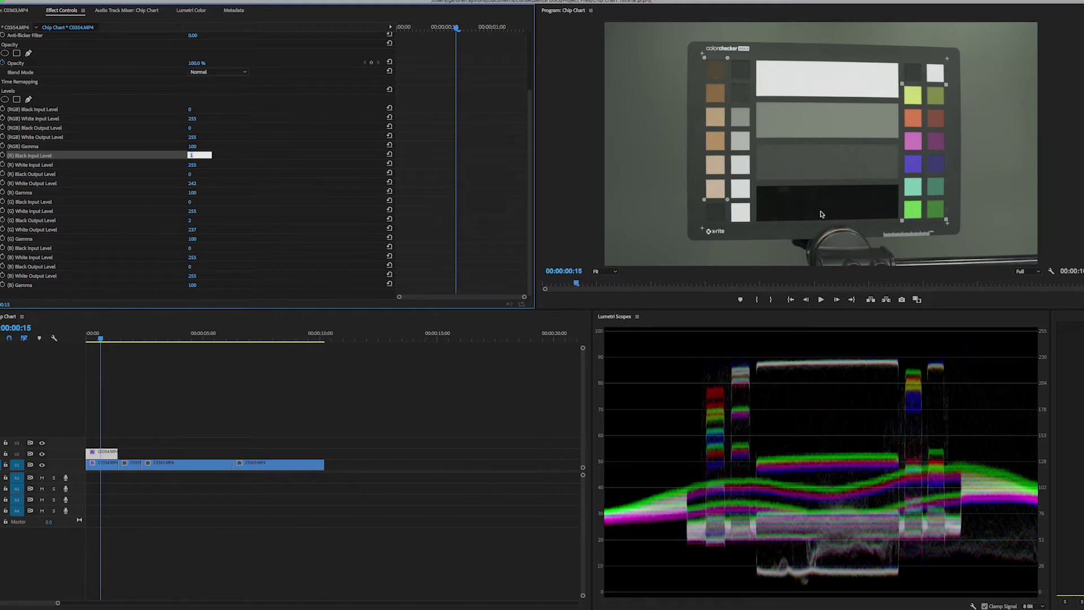
{"action": "key", "text": "Return"}
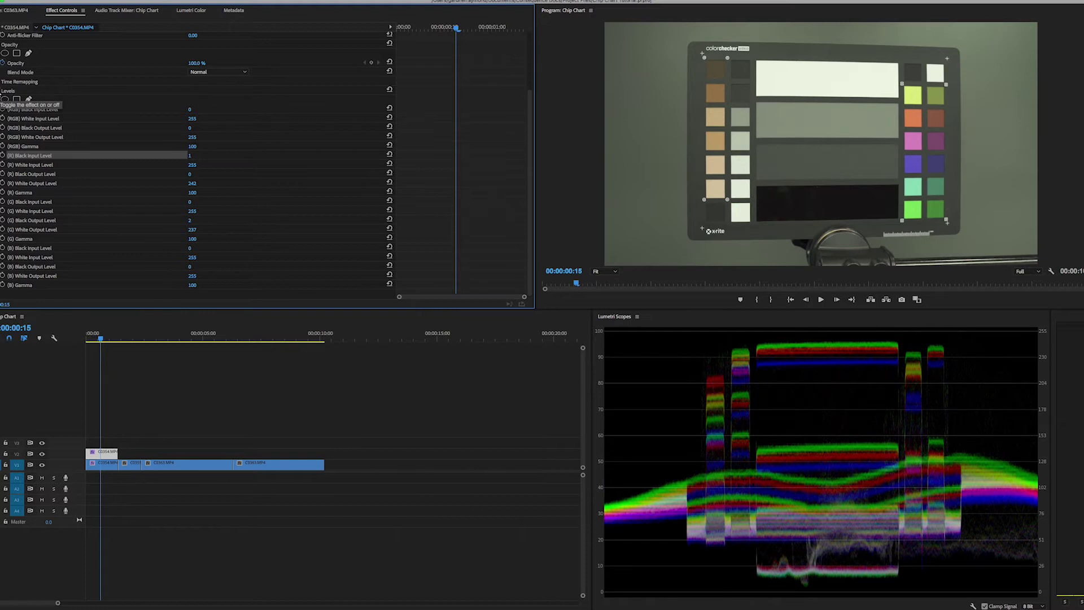
{"action": "left_click", "coordinate": [3, 91]}
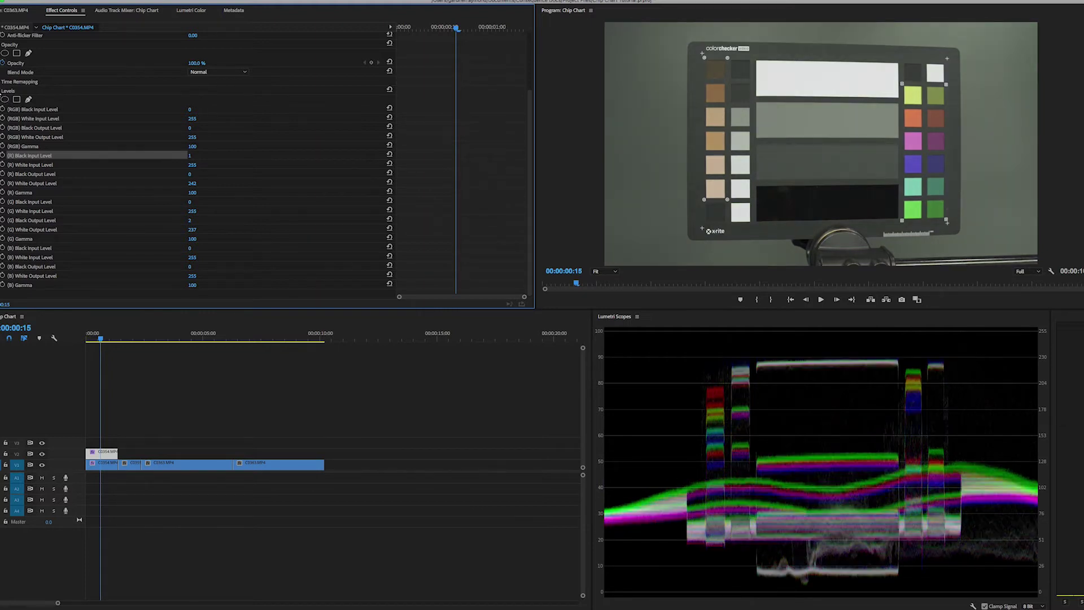
{"action": "left_click", "coordinate": [3, 91]}
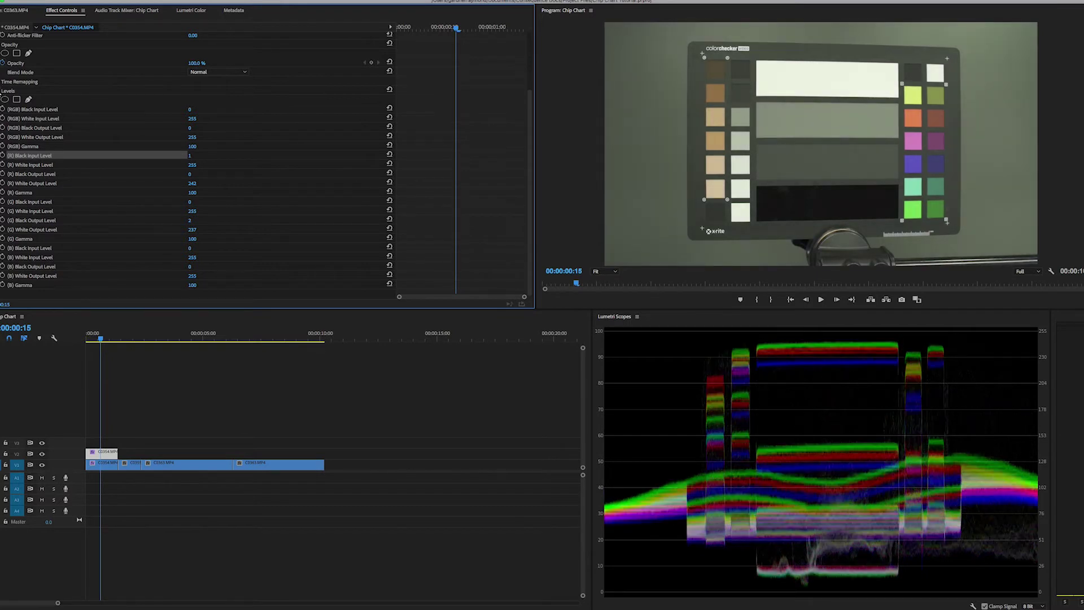
{"action": "left_click", "coordinate": [3, 91]}
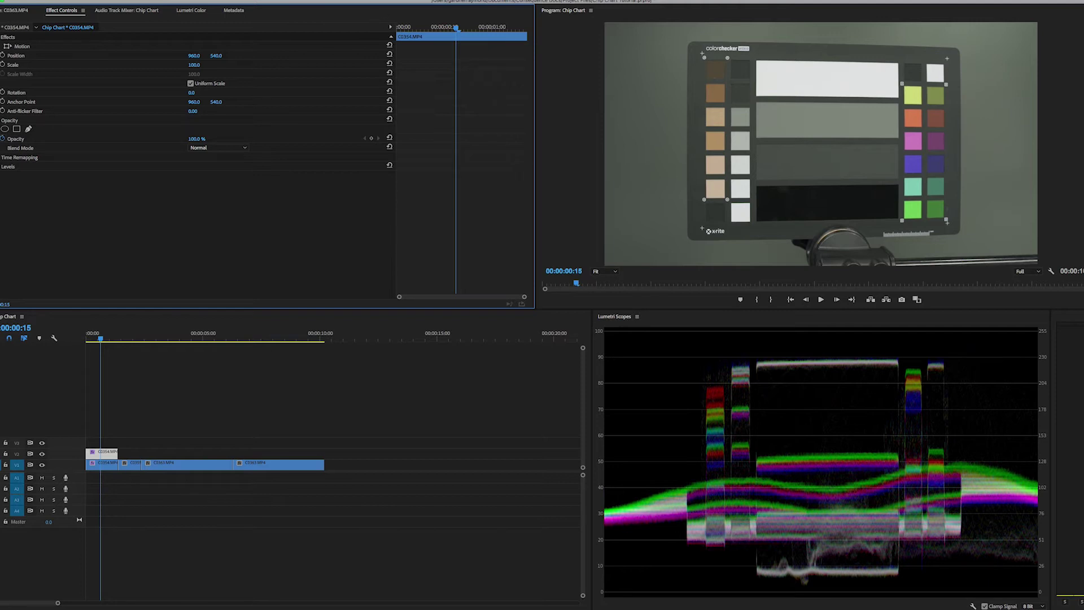
Step: In Lumetri Color, set Exposure to -0.7, raise Highlights to 51.8 and Temperature to 0.1
{"action": "left_click", "coordinate": [195, 10]}
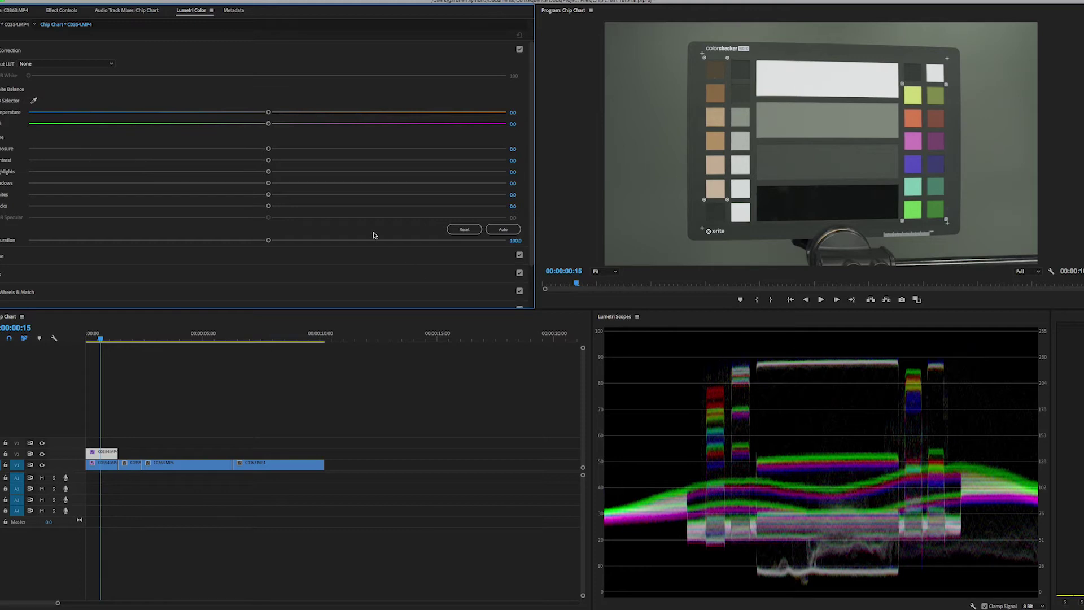
{"action": "left_click_drag", "start_coordinate": [269, 149], "coordinate": [255, 149]}
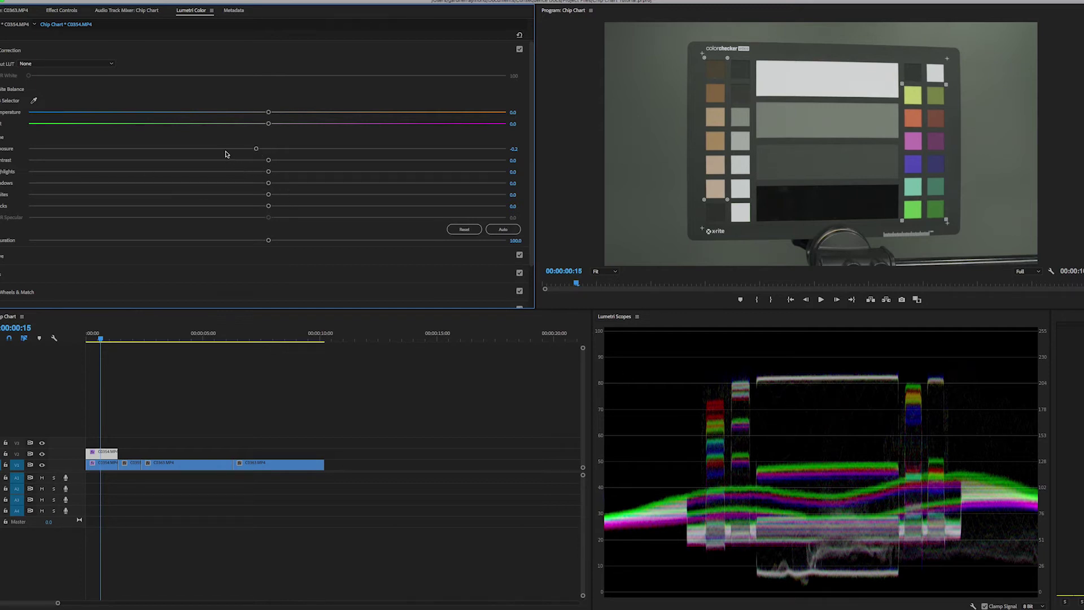
{"action": "left_click_drag", "start_coordinate": [255, 150], "coordinate": [233, 150]}
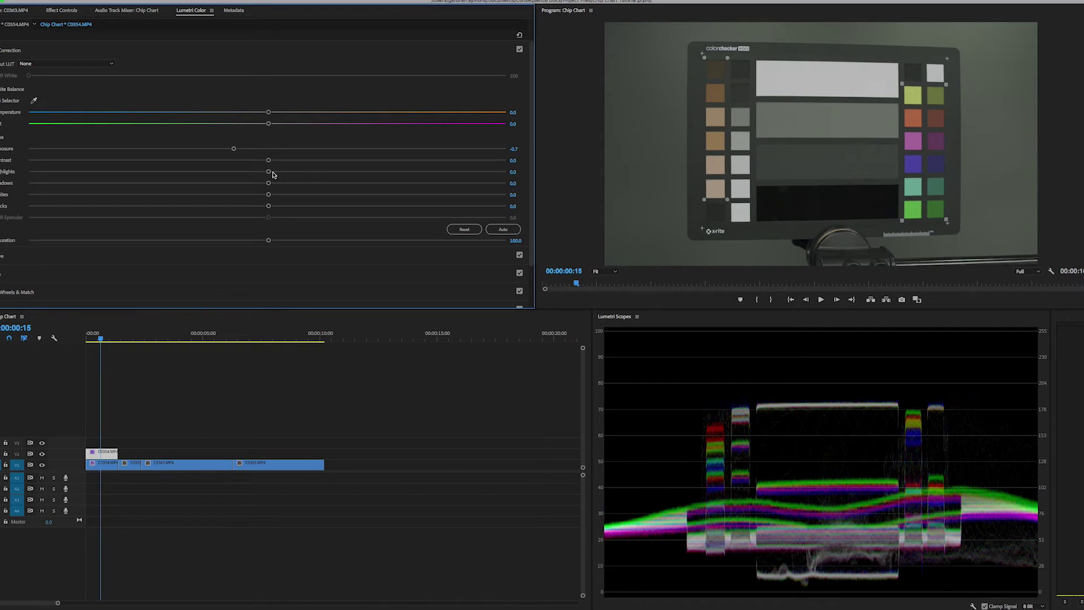
{"action": "left_click_drag", "start_coordinate": [269, 172], "coordinate": [399, 181]}
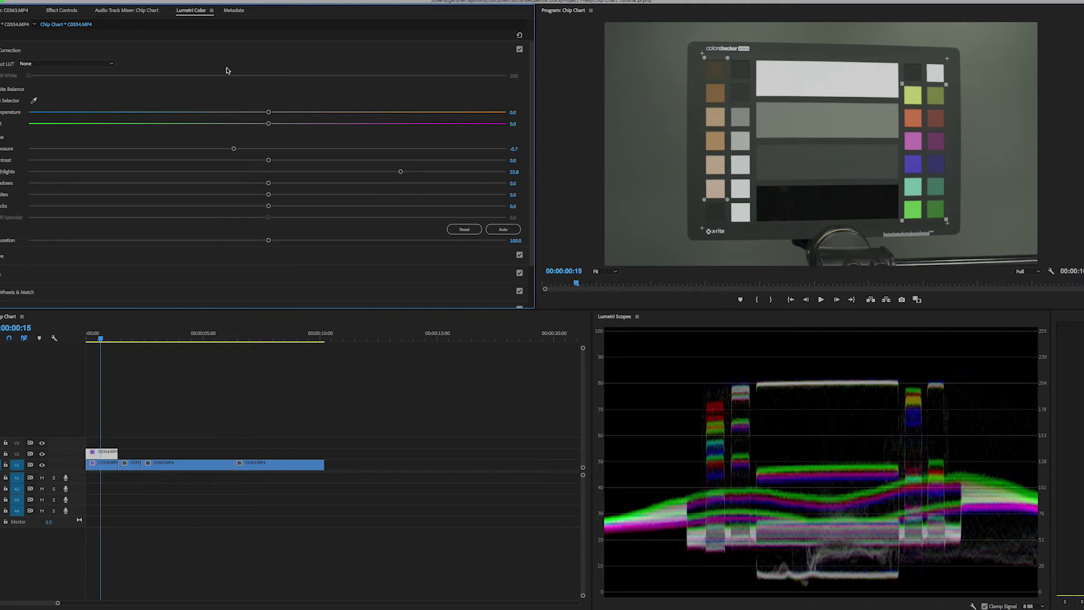
{"action": "mouse_move", "coordinate": [269, 112]}
{"action": "left_mouse_down"}
{"action": "mouse_move", "coordinate": [209, 112]}
{"action": "mouse_move", "coordinate": [371, 131]}
{"action": "mouse_move", "coordinate": [268, 121]}
{"action": "left_mouse_up"}
Step: Move the playhead back to 00:00:00:13 on the chip chart clip
{"action": "left_click", "coordinate": [60, 10]}
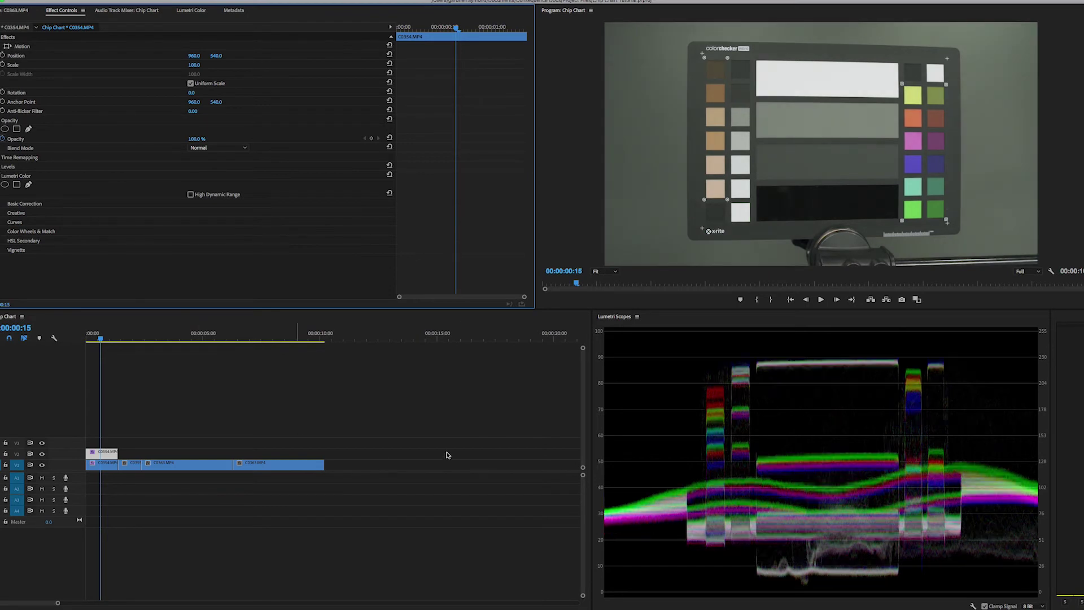
{"action": "left_click", "coordinate": [102, 338]}
{"action": "left_click_drag", "start_coordinate": [102, 339], "coordinate": [98, 338]}
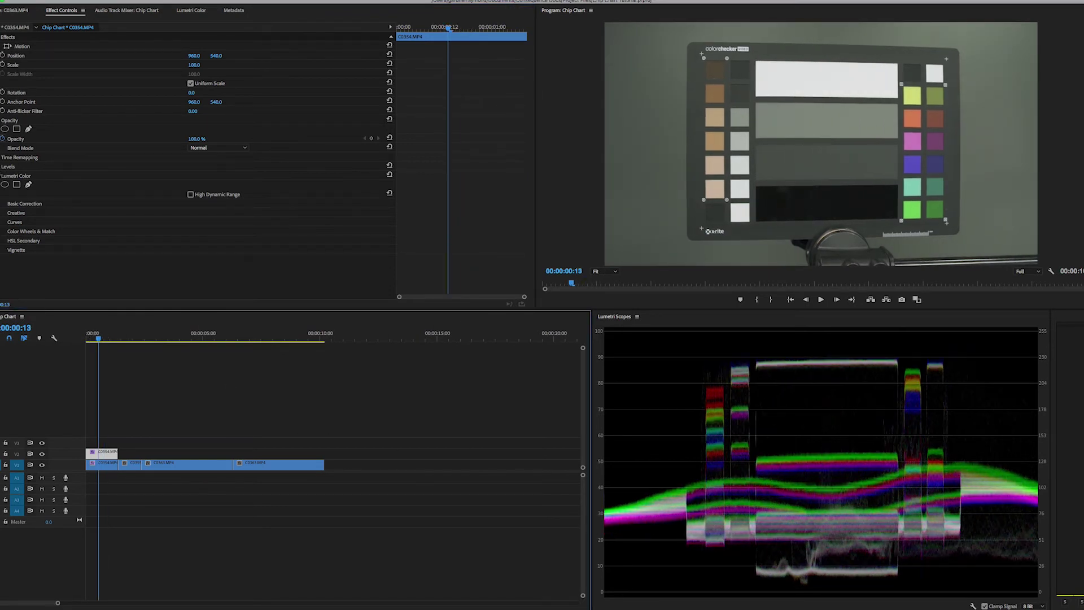
{"action": "left_click", "coordinate": [183, 11]}
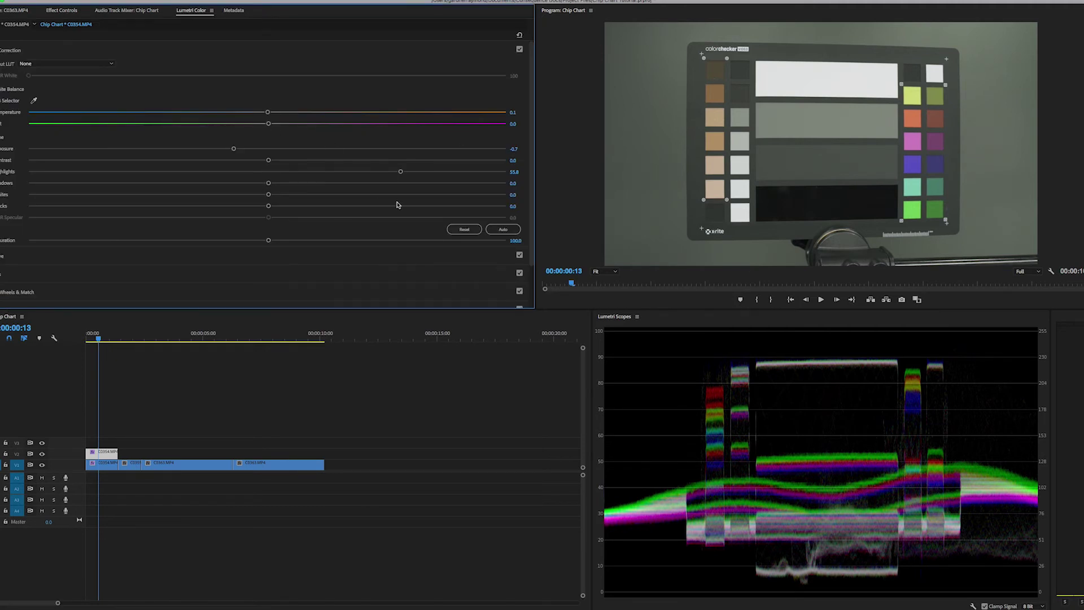
Step: Try the SL BLEACH NDR and Monochrome Kodak 5205 Fuji 3510 creative looks, then settle on SL BLEACH HDR
{"action": "left_click", "coordinate": [3, 258]}
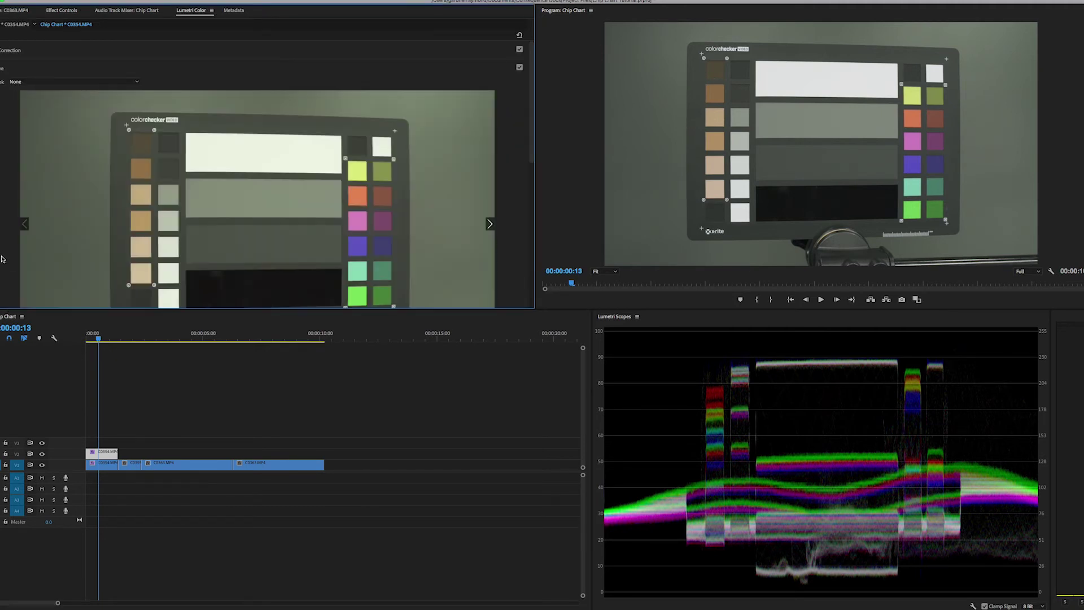
{"action": "left_click", "coordinate": [56, 83]}
{"action": "left_click", "coordinate": [35, 295]}
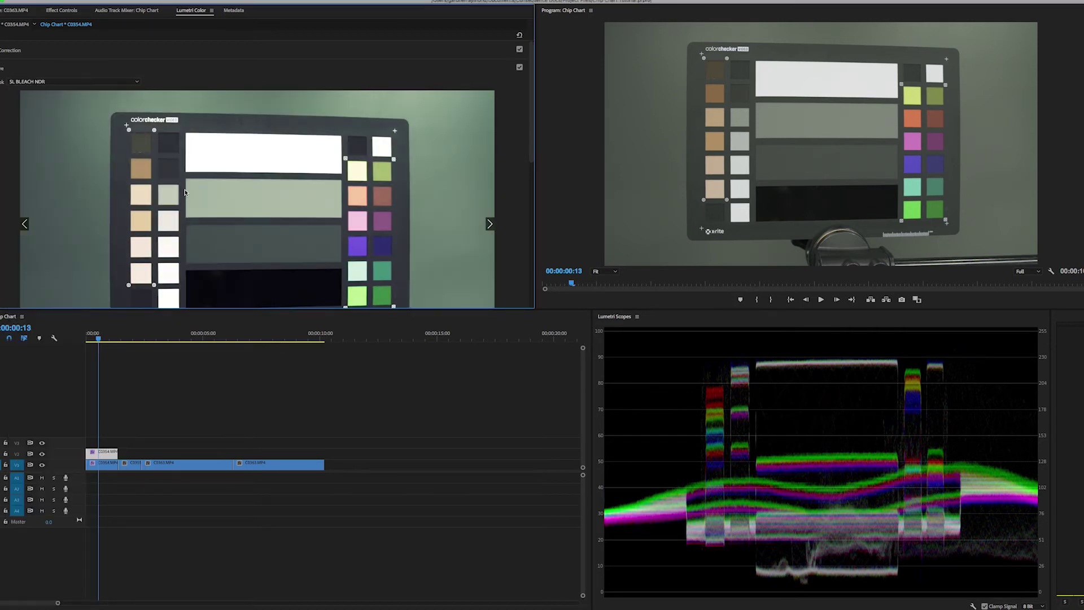
{"action": "left_click", "coordinate": [56, 82]}
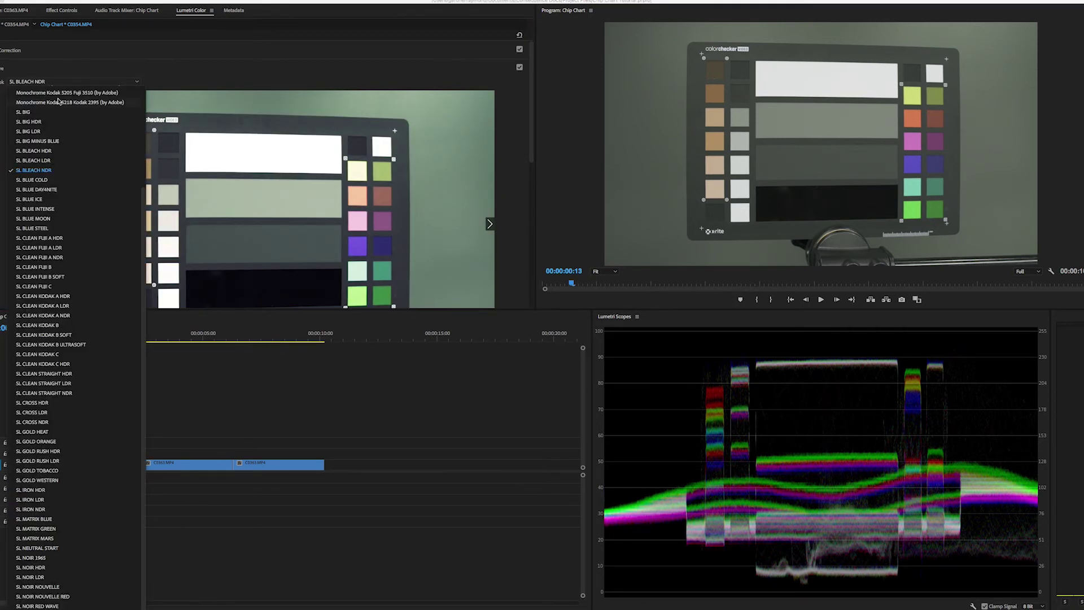
{"action": "left_click", "coordinate": [3, 161]}
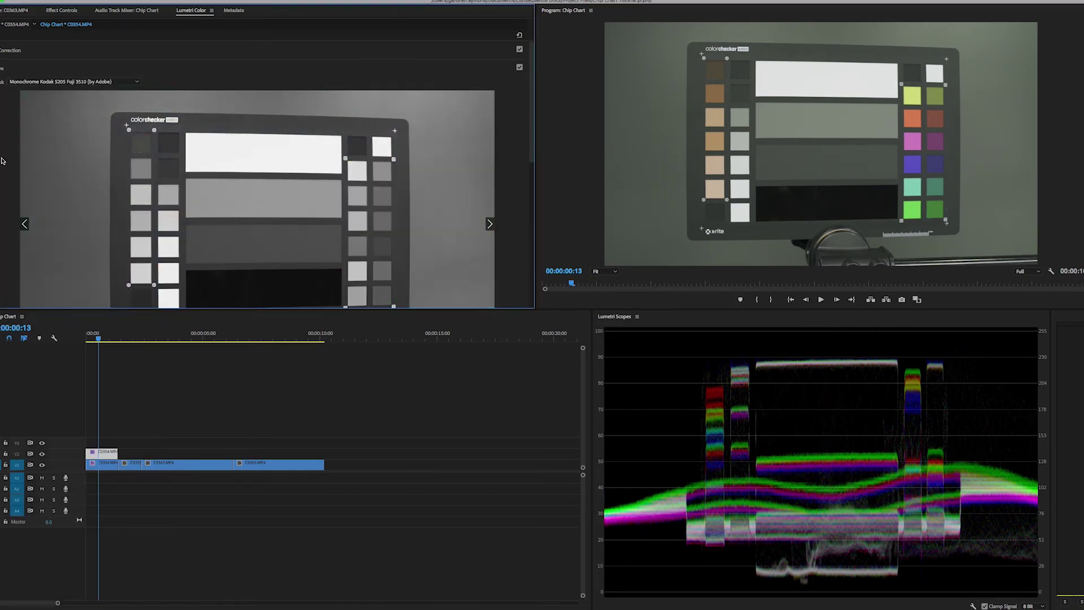
{"action": "left_click", "coordinate": [78, 82]}
{"action": "left_click", "coordinate": [34, 151]}
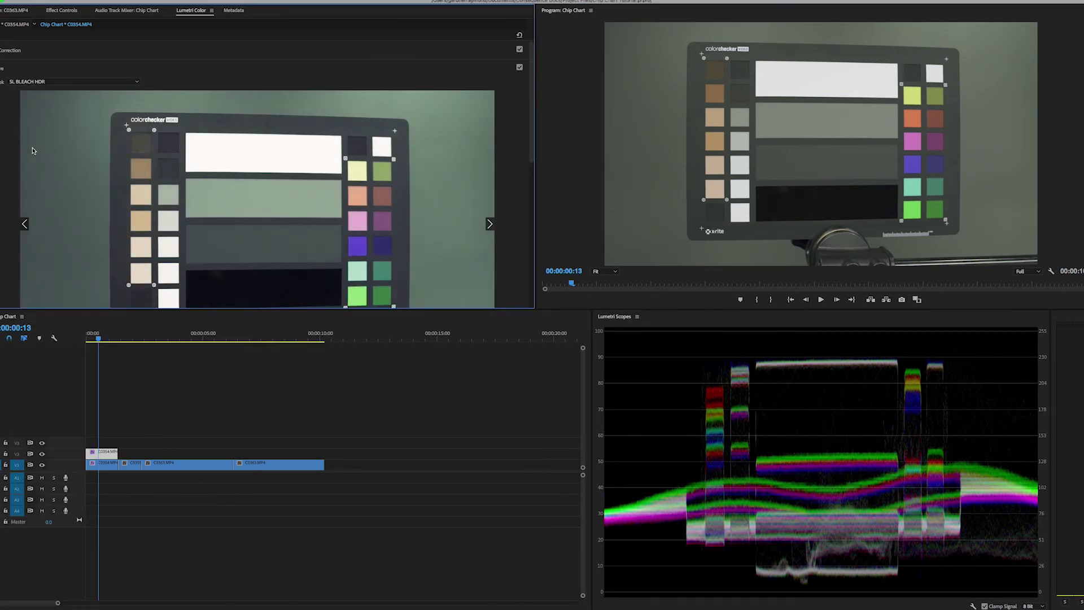
{"action": "left_click", "coordinate": [115, 70]}
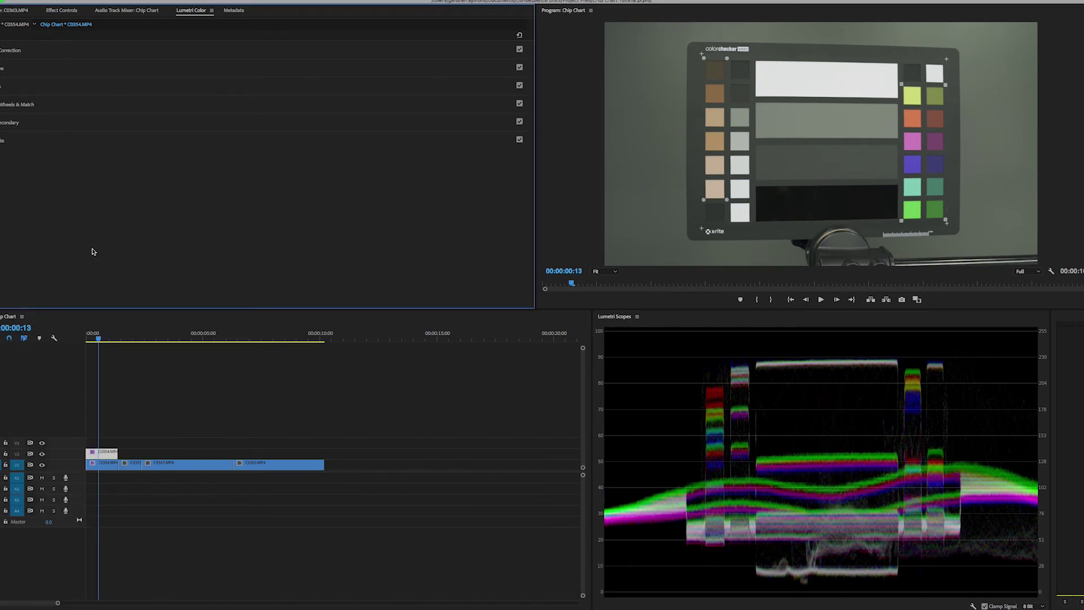
Step: Toggle the Lumetri Color effect off and on to compare, leave it on, and show its settings
{"action": "left_click", "coordinate": [64, 12]}
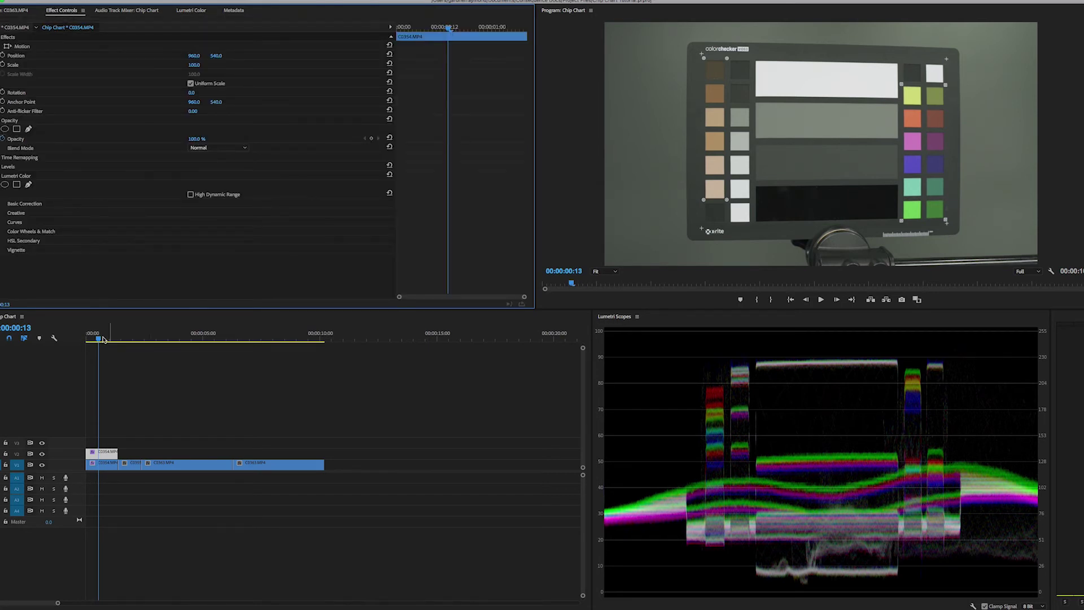
{"action": "left_click", "coordinate": [4, 181]}
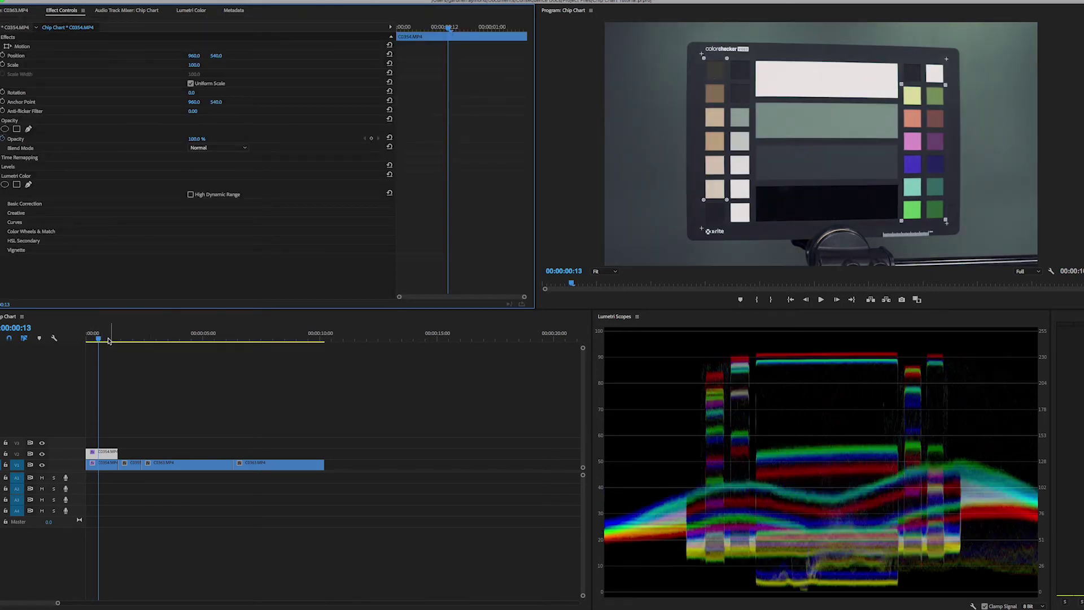
{"action": "left_click", "coordinate": [3, 177]}
{"action": "left_click", "coordinate": [3, 176]}
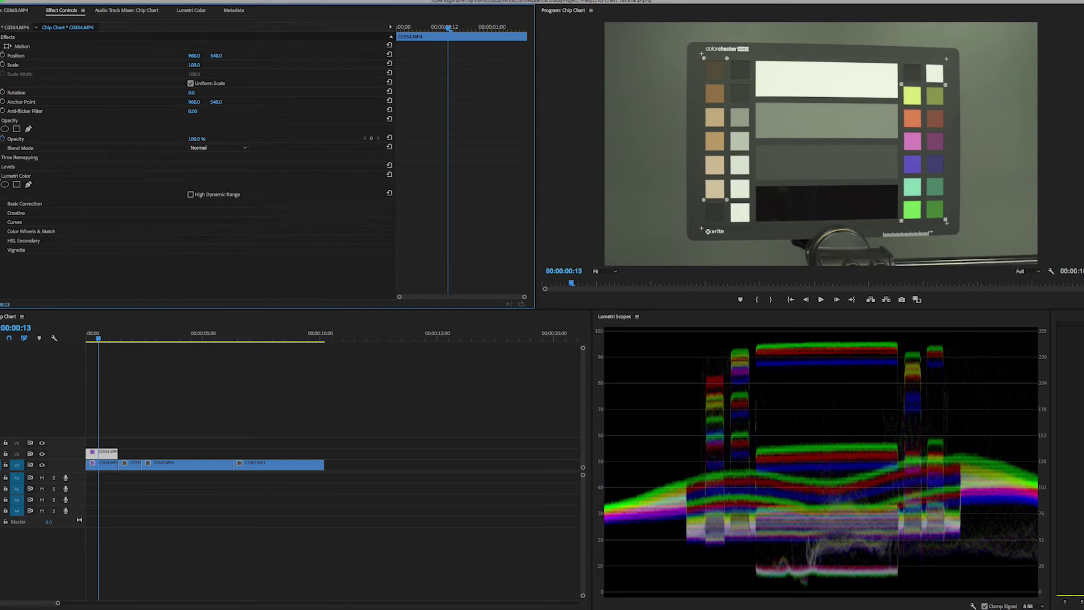
{"action": "left_click", "coordinate": [3, 167]}
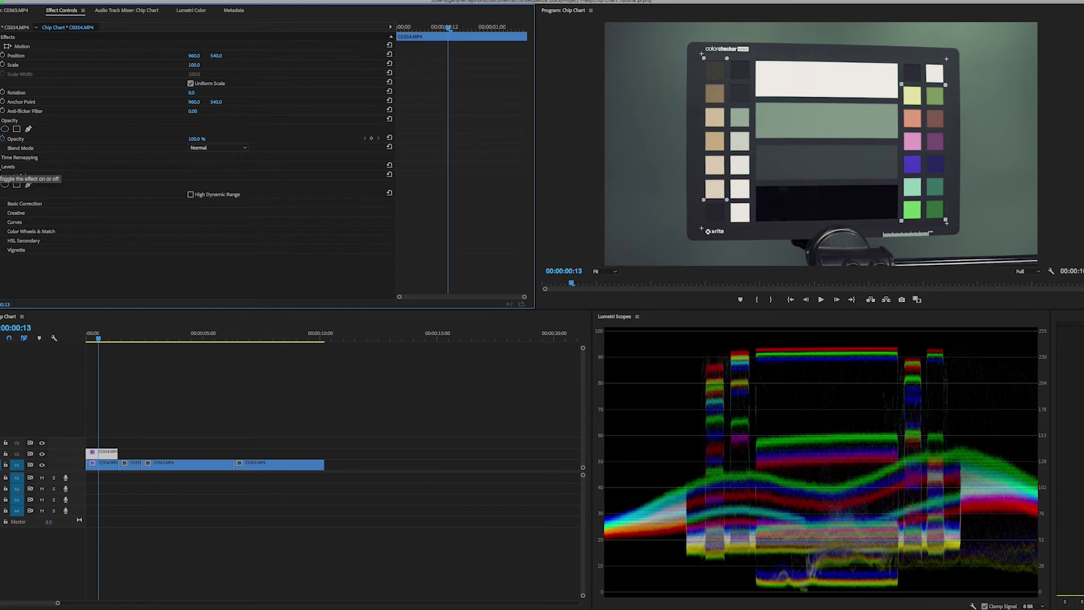
{"action": "left_click", "coordinate": [3, 175]}
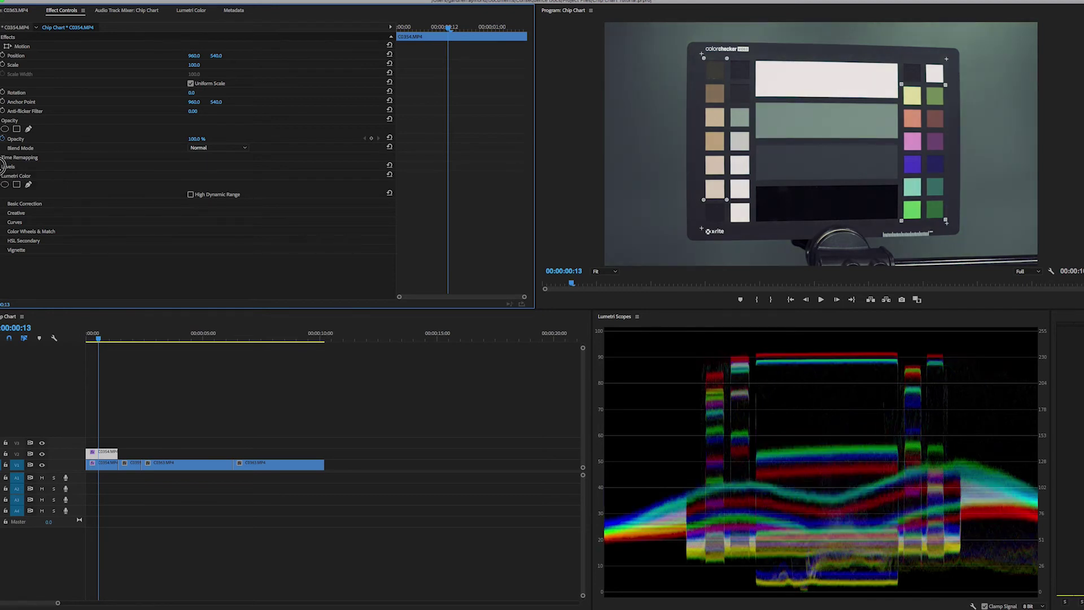
{"action": "left_click", "coordinate": [3, 175]}
{"action": "left_click", "coordinate": [3, 175]}
{"action": "left_click", "coordinate": [28, 179]}
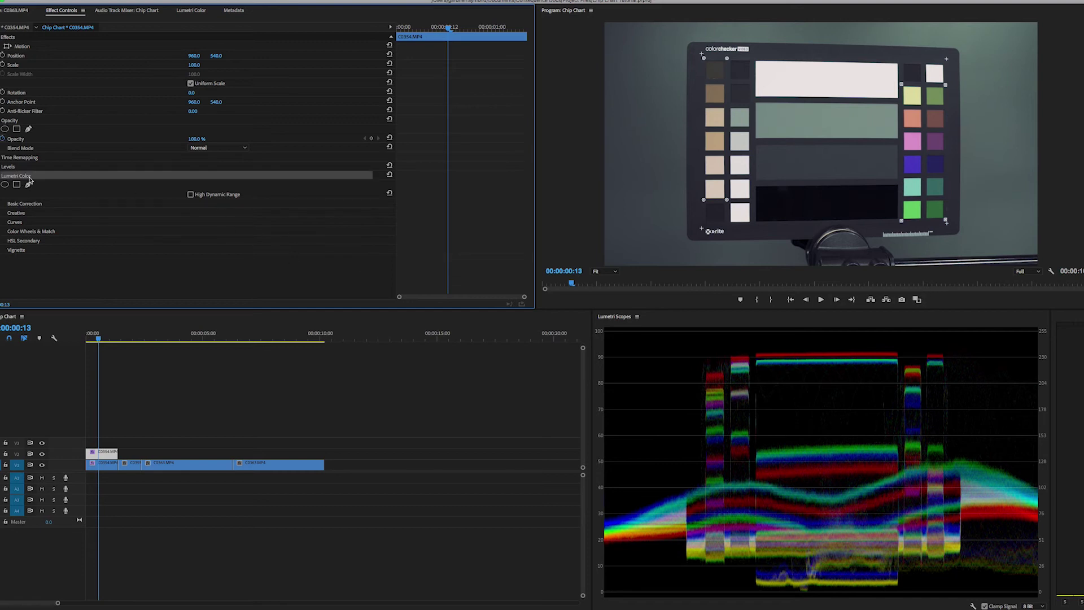
{"action": "left_click", "coordinate": [199, 15]}
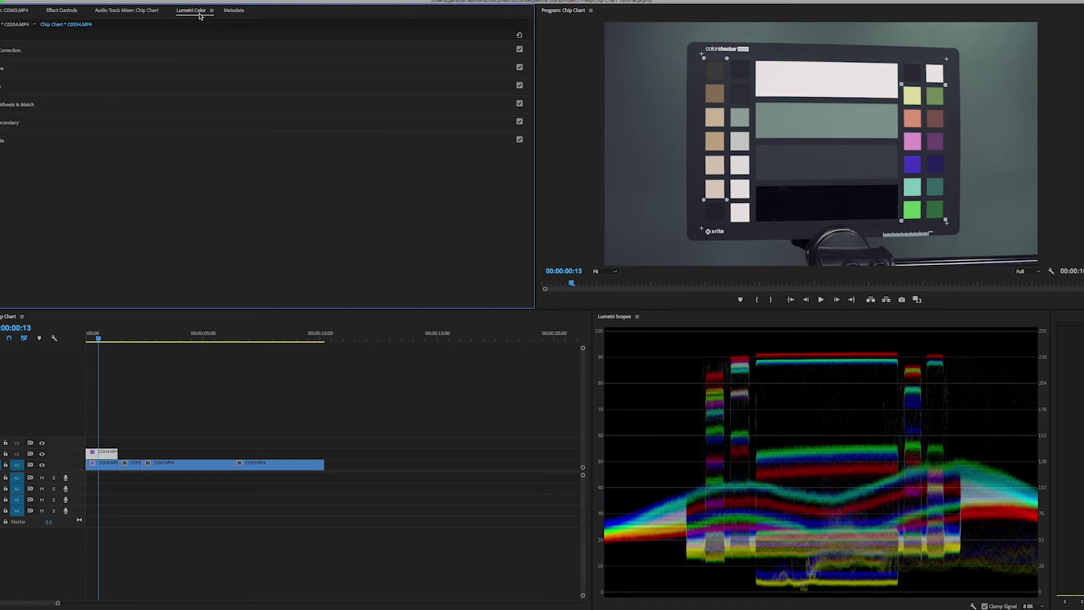
Step: Preview the SL BLEACH HDR look on clips C0355 and C0363, then return to the ColorChecker chart
{"action": "left_click", "coordinate": [7, 70]}
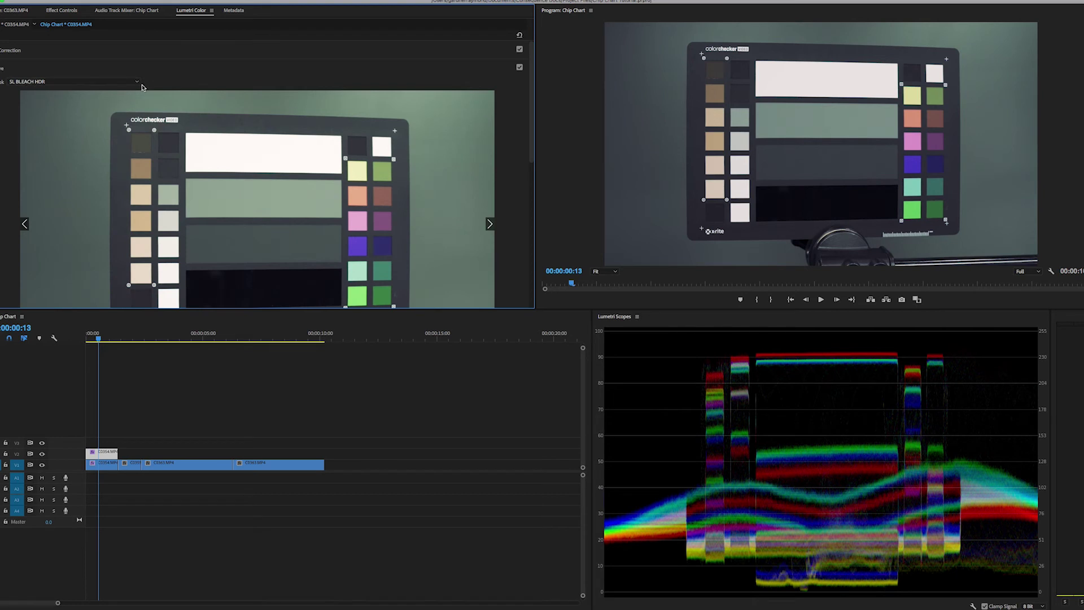
{"action": "mouse_move", "coordinate": [534, 171]}
{"action": "left_mouse_down"}
{"action": "mouse_move", "coordinate": [535, 232]}
{"action": "mouse_move", "coordinate": [537, 170]}
{"action": "mouse_move", "coordinate": [533, 190]}
{"action": "left_mouse_up"}
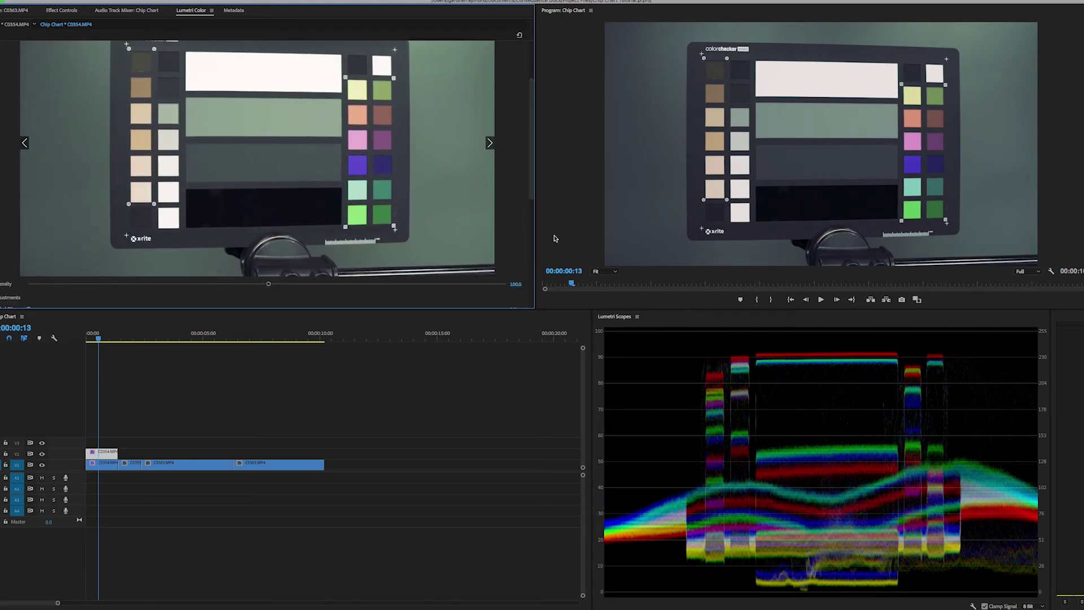
{"action": "left_click", "coordinate": [121, 340]}
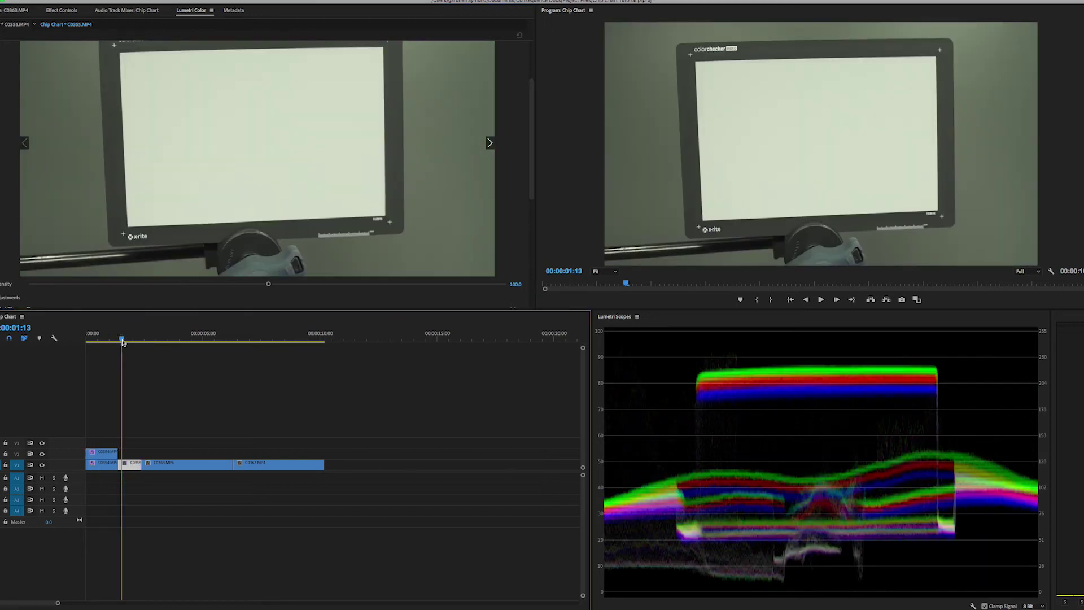
{"action": "left_click", "coordinate": [176, 340]}
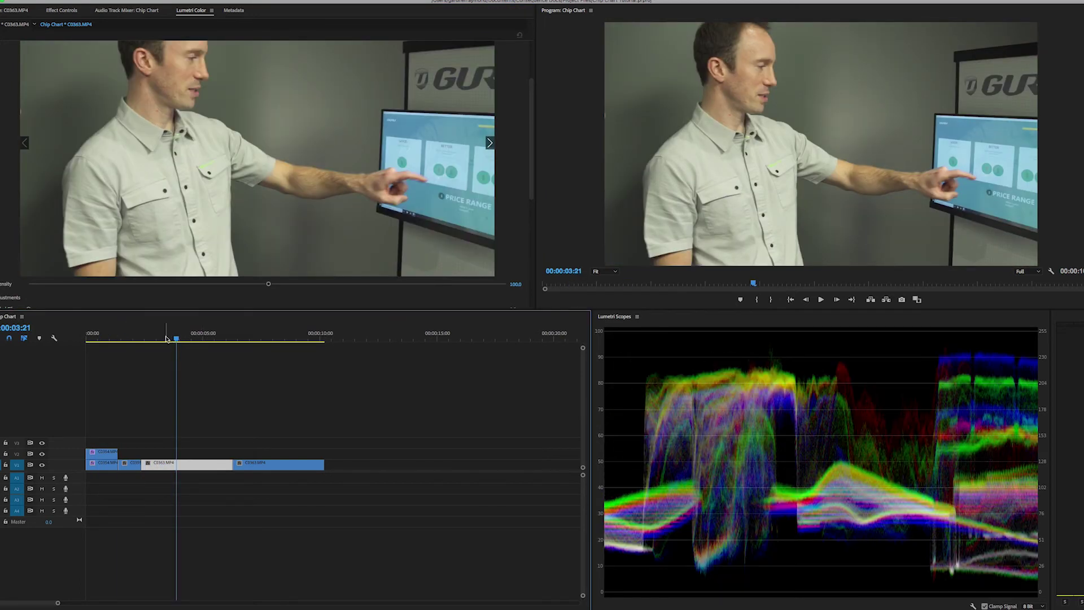
{"action": "left_click", "coordinate": [118, 339]}
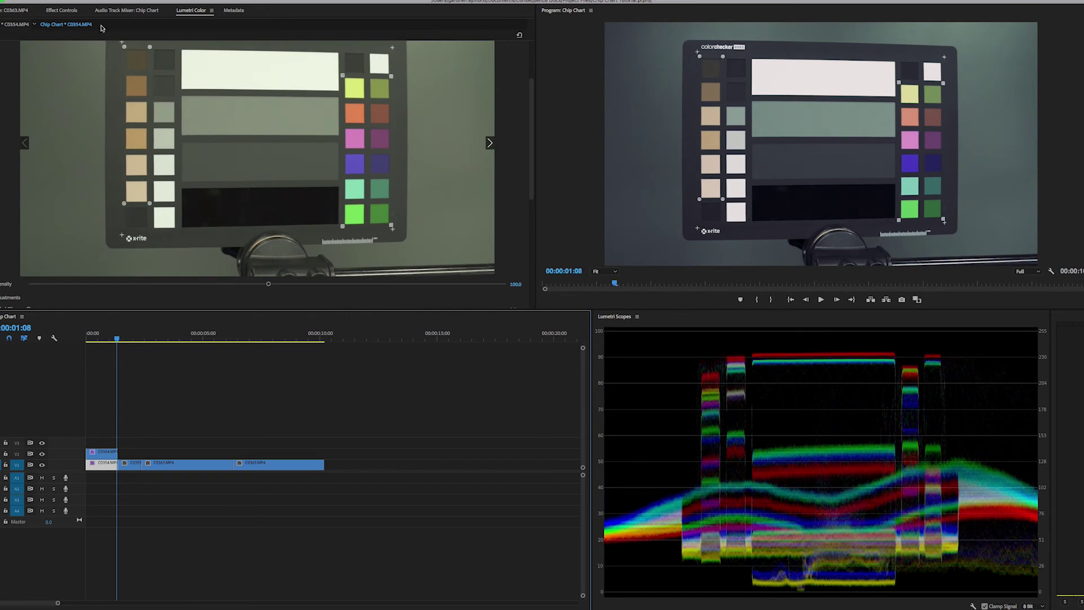
Step: Delete the Lumetri Color effect from the ColorChecker chart clip, leaving only Levels
{"action": "left_click", "coordinate": [62, 11]}
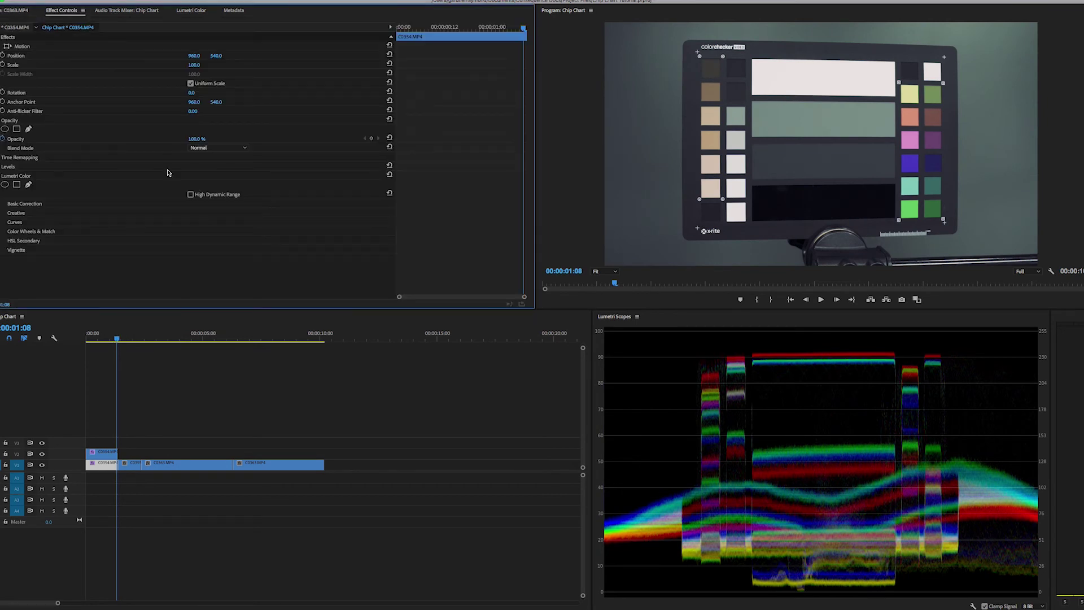
{"action": "left_click", "coordinate": [12, 177]}
{"action": "left_click", "coordinate": [11, 179]}
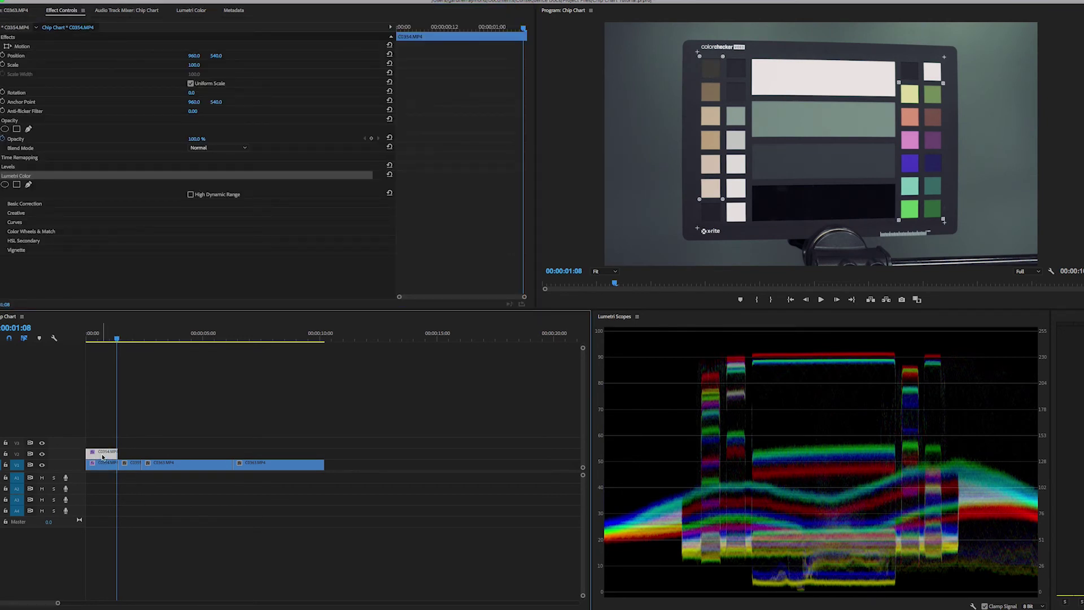
{"action": "key", "text": "Delete"}
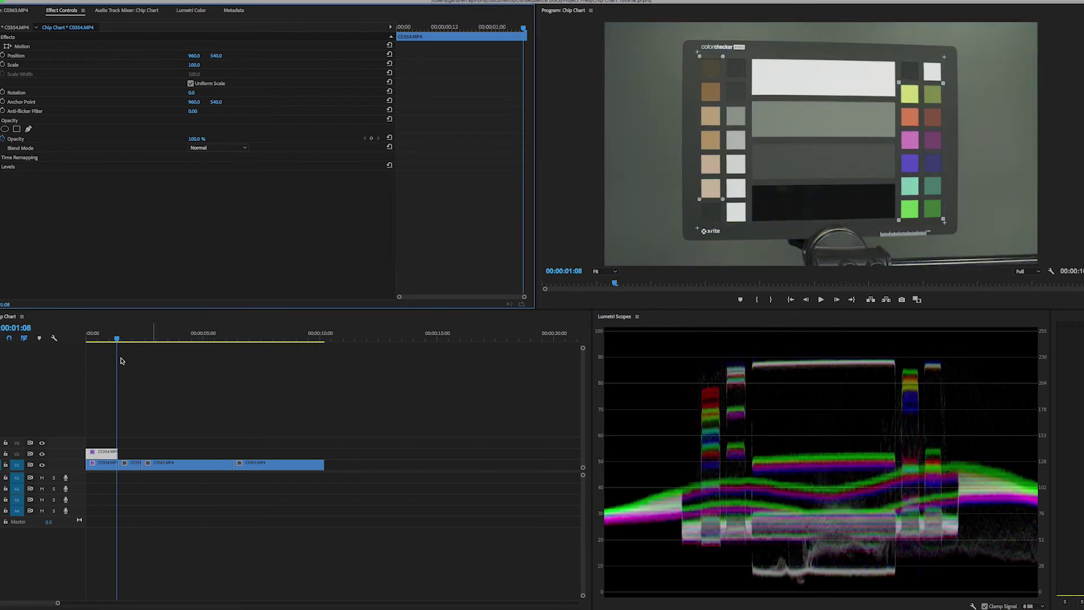
Step: Copy the chart clip's attributes on V2 and select the interview clip C0363.MP4
{"action": "left_click", "coordinate": [106, 337]}
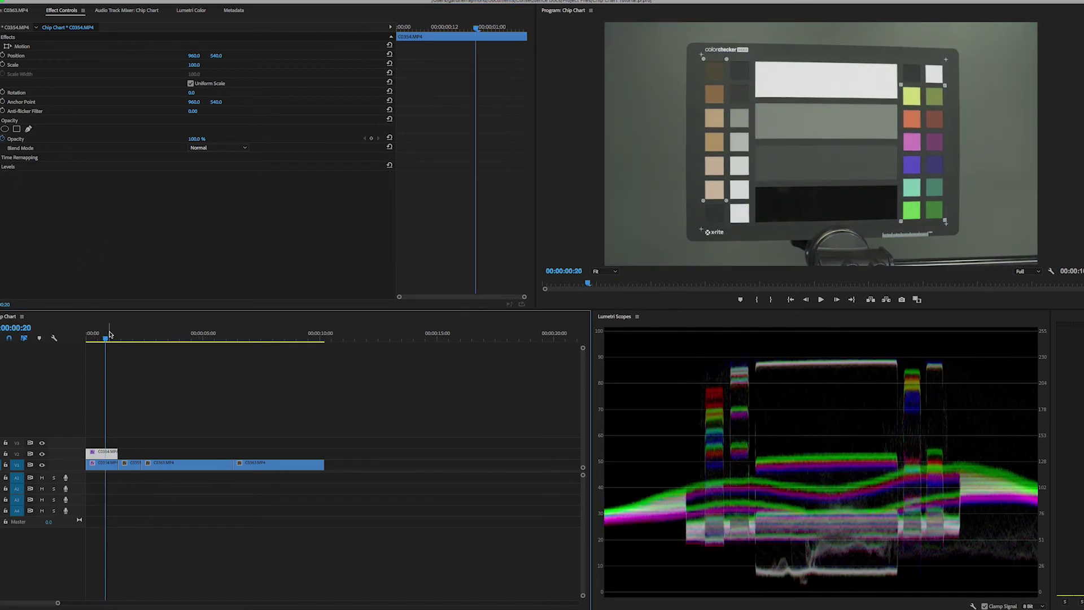
{"action": "right_click", "coordinate": [101, 453]}
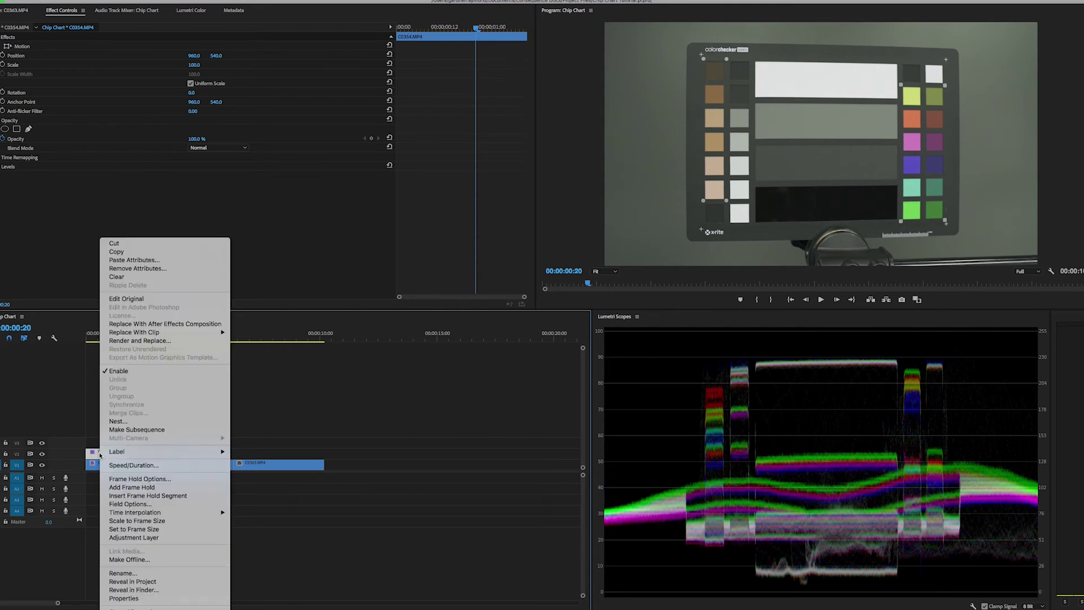
{"action": "left_click", "coordinate": [130, 252]}
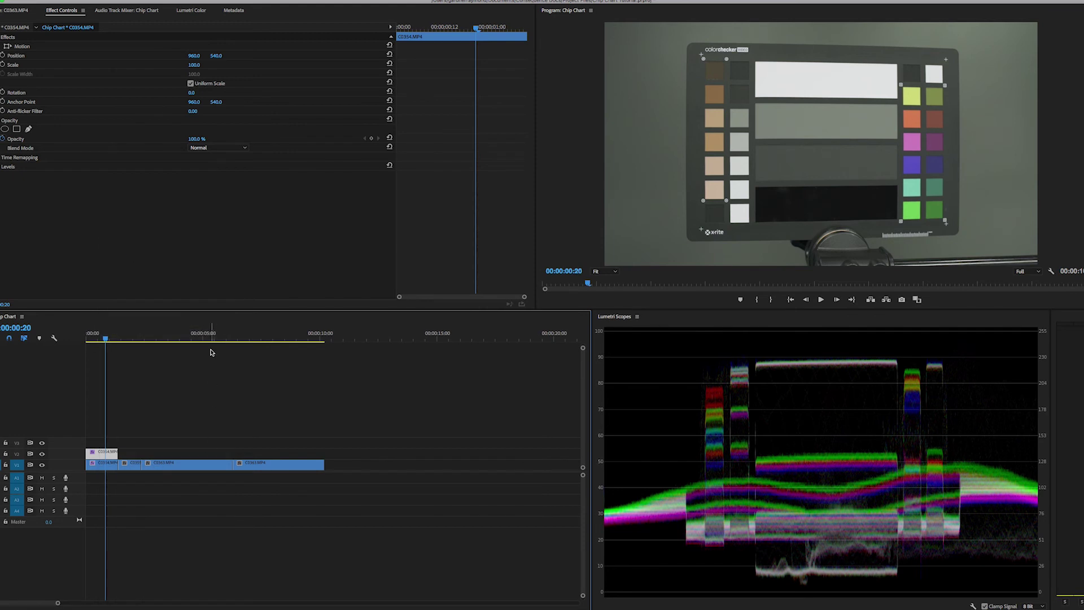
{"action": "left_click_drag", "start_coordinate": [213, 346], "coordinate": [269, 342]}
{"action": "left_click", "coordinate": [282, 465]}
Step: Paste only the Levels effect onto C0363.MP4 and scrub through it to review
{"action": "right_click", "coordinate": [300, 459]}
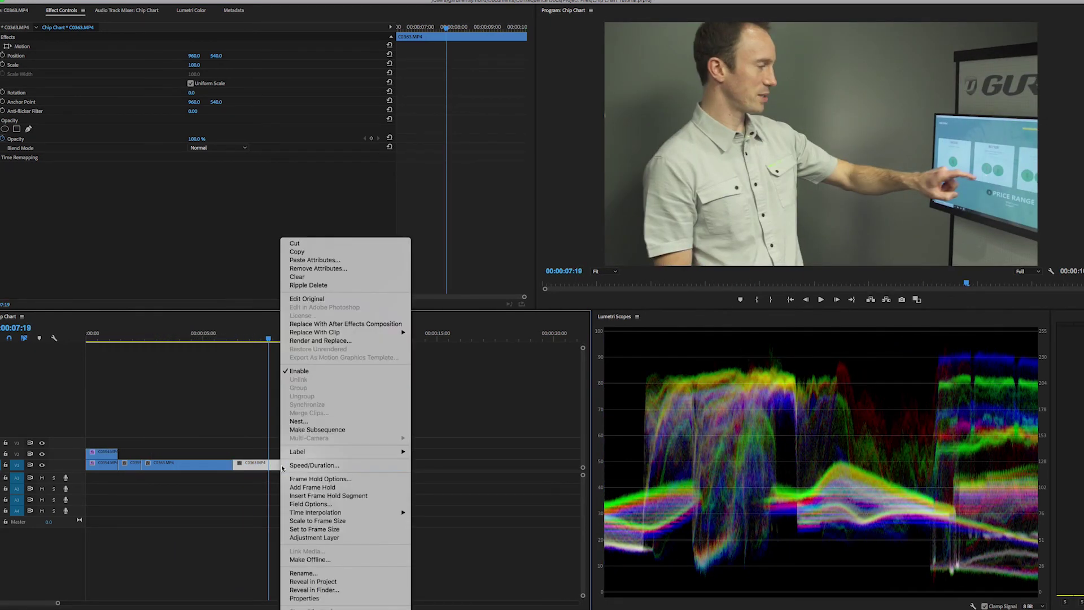
{"action": "left_click", "coordinate": [334, 261]}
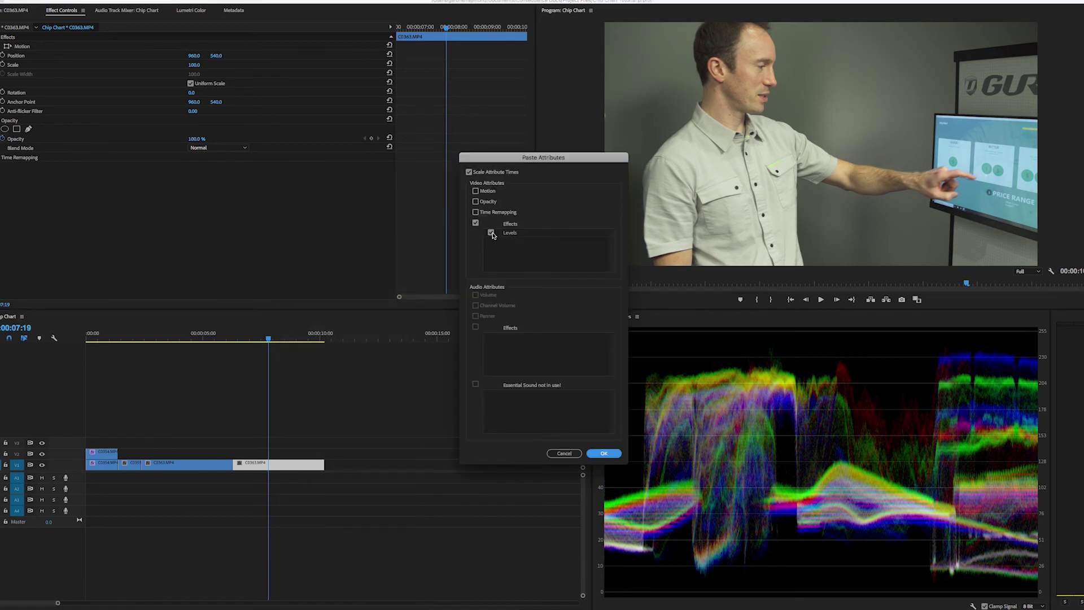
{"action": "left_click", "coordinate": [604, 453]}
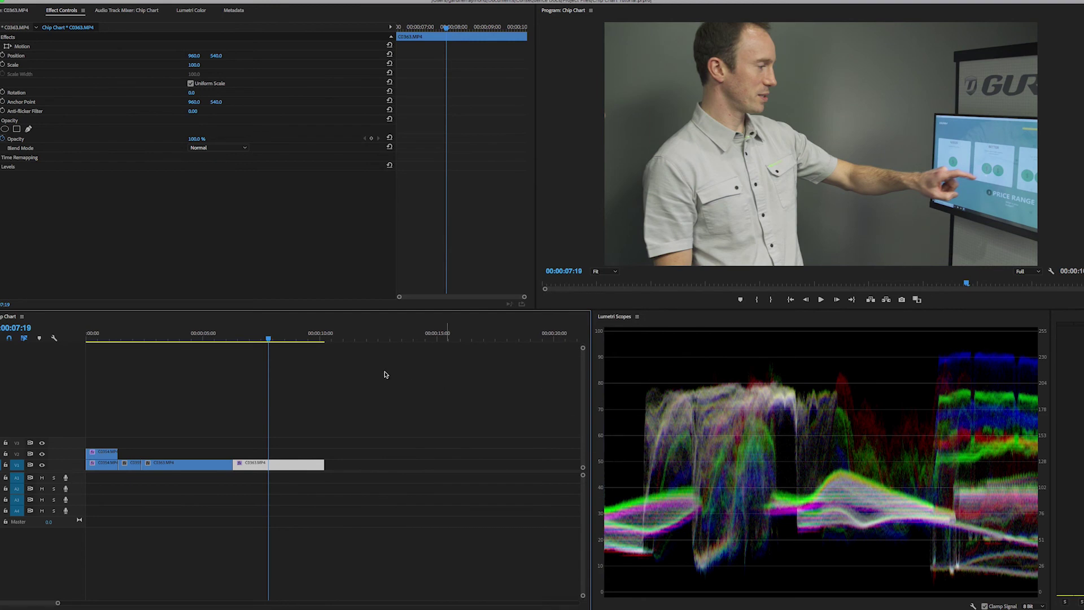
{"action": "mouse_move", "coordinate": [268, 338]}
{"action": "left_mouse_down"}
{"action": "mouse_move", "coordinate": [301, 339]}
{"action": "mouse_move", "coordinate": [252, 343]}
{"action": "left_mouse_up"}
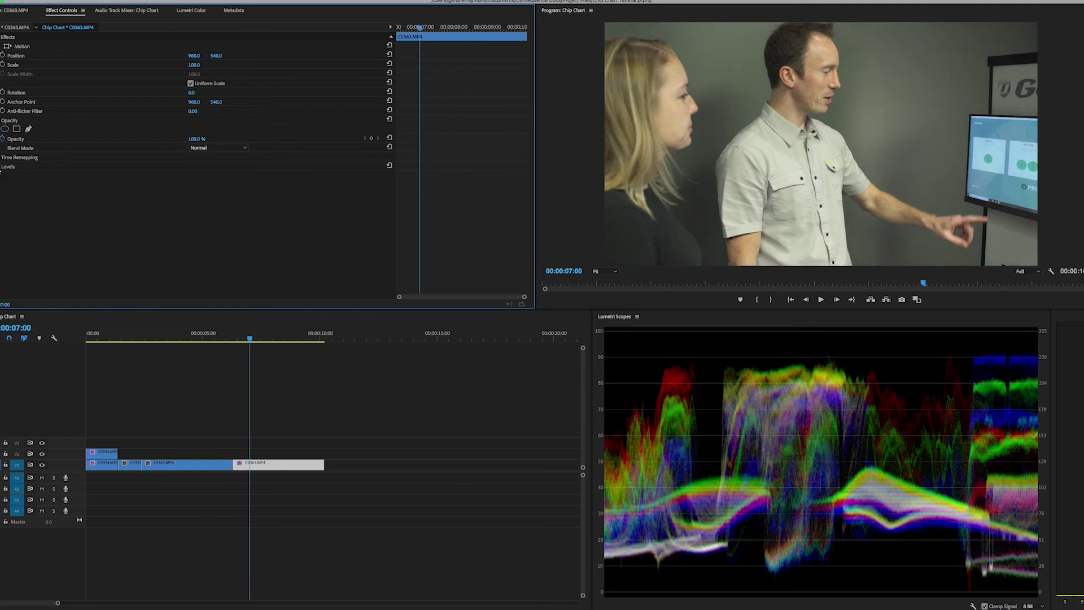
{"action": "left_click", "coordinate": [2, 167]}
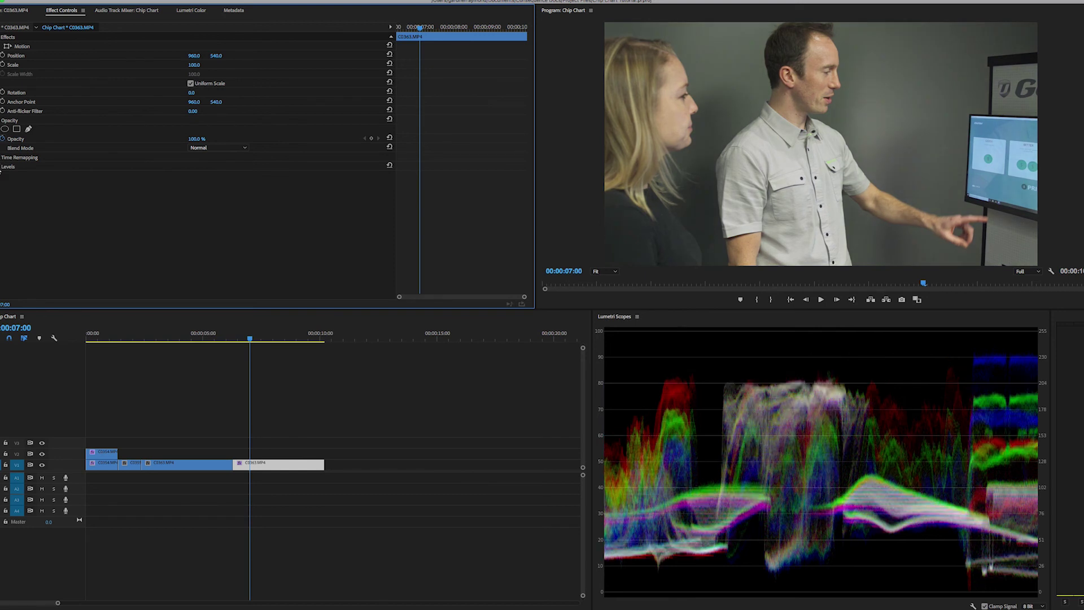
{"action": "left_click_drag", "start_coordinate": [249, 339], "coordinate": [299, 339]}
{"action": "left_click", "coordinate": [3, 167]}
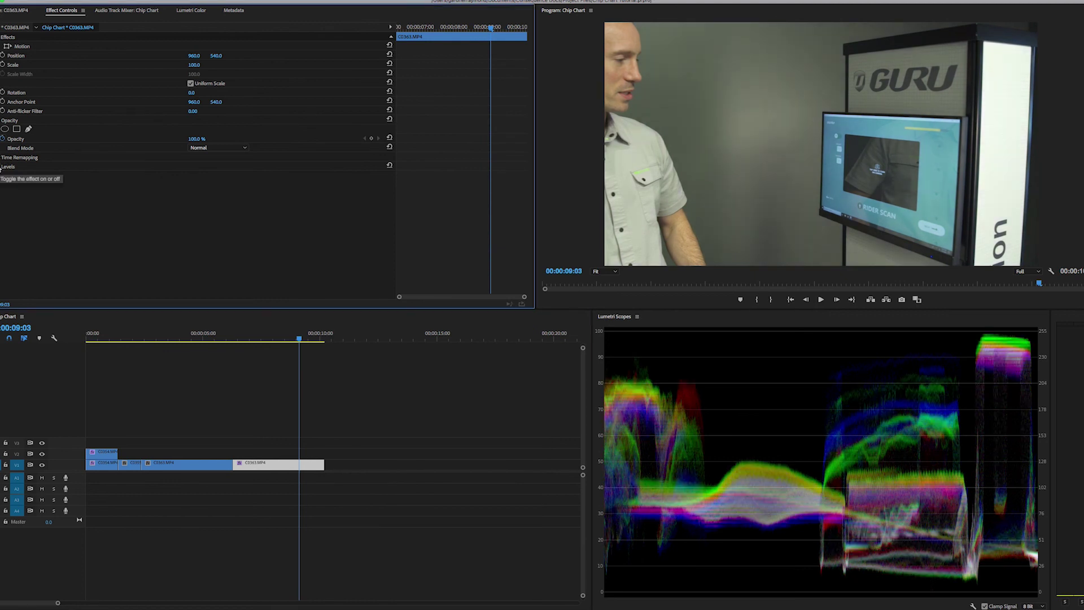
{"action": "left_click", "coordinate": [2, 167]}
{"action": "left_click", "coordinate": [2, 167]}
{"action": "left_click", "coordinate": [3, 167]}
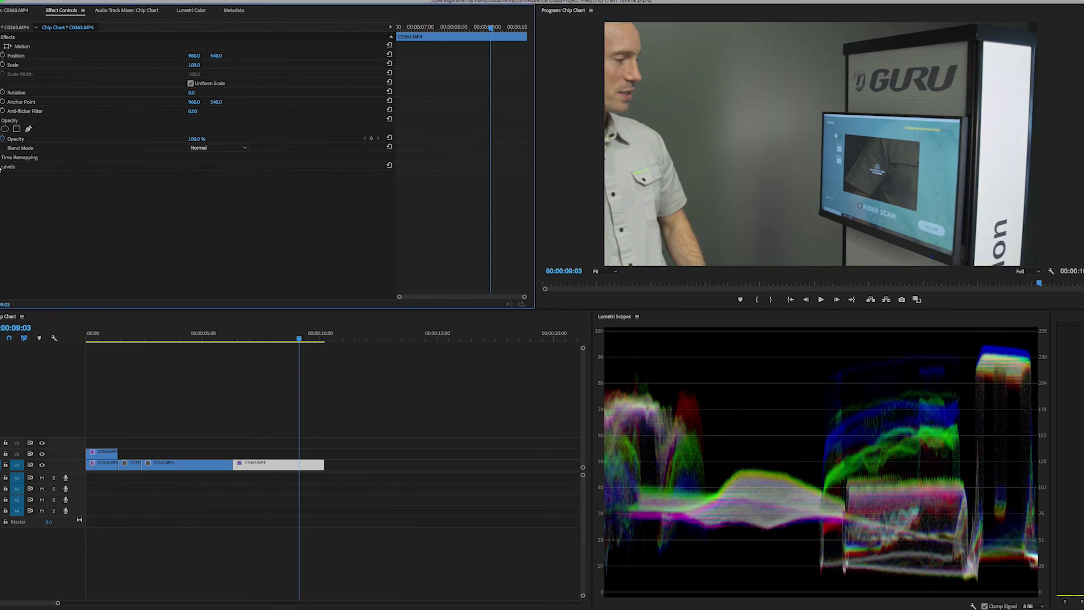
{"action": "mouse_move", "coordinate": [299, 339]}
{"action": "left_mouse_down"}
{"action": "mouse_move", "coordinate": [245, 348]}
{"action": "mouse_move", "coordinate": [283, 345]}
{"action": "left_mouse_up"}
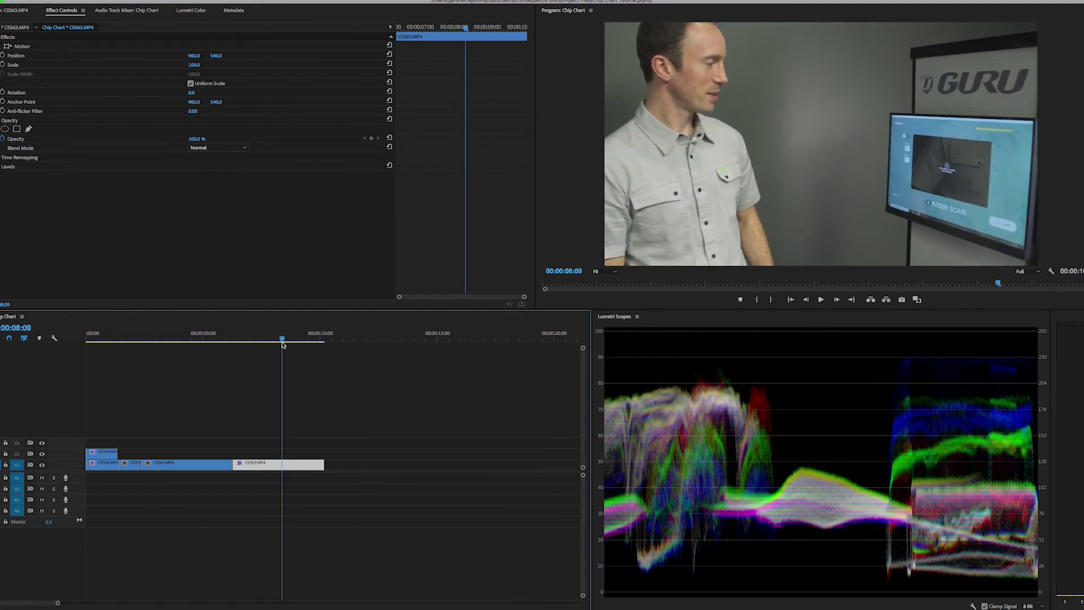